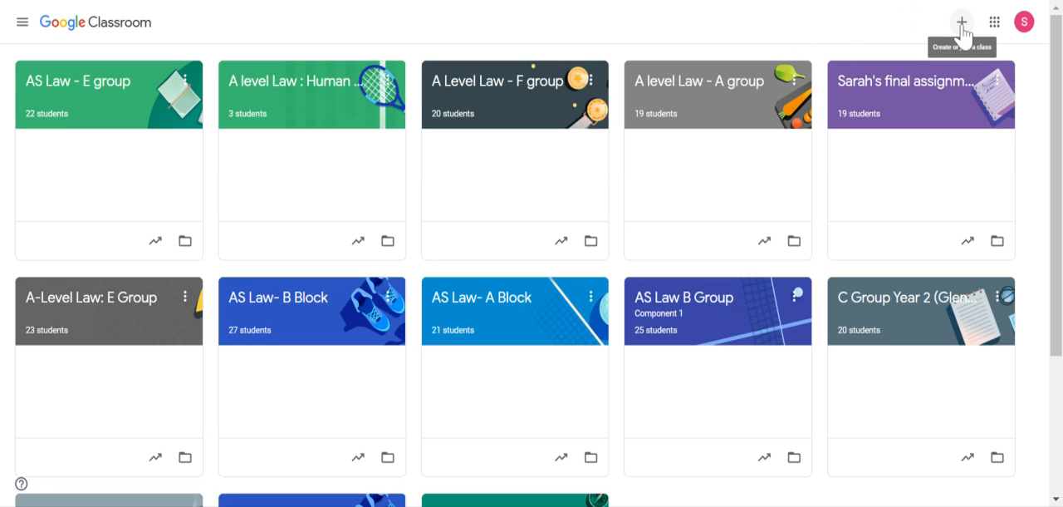
Create a new class named "Example", leaving the section, subject and room blank.
{"action": "left_click", "coordinate": [960, 23]}
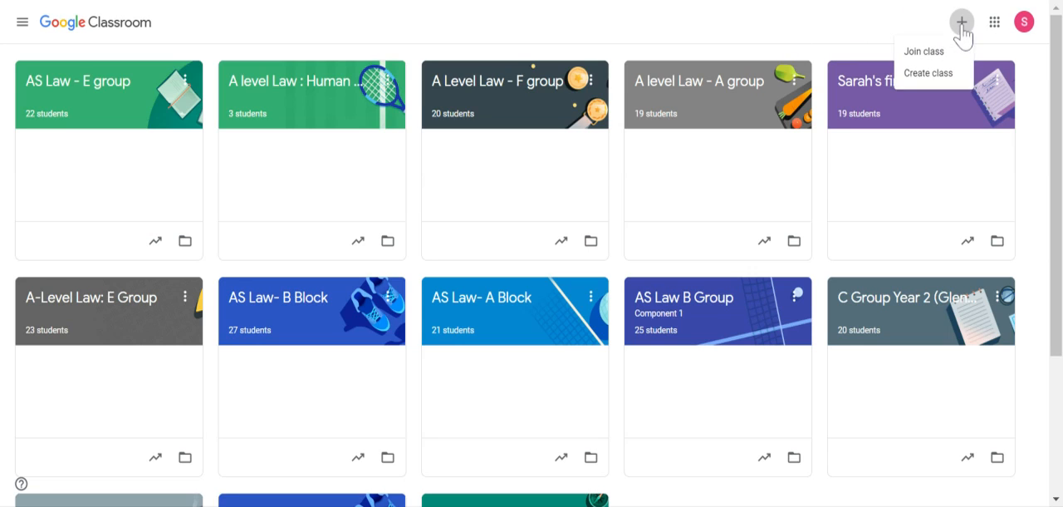
{"action": "left_click", "coordinate": [928, 75]}
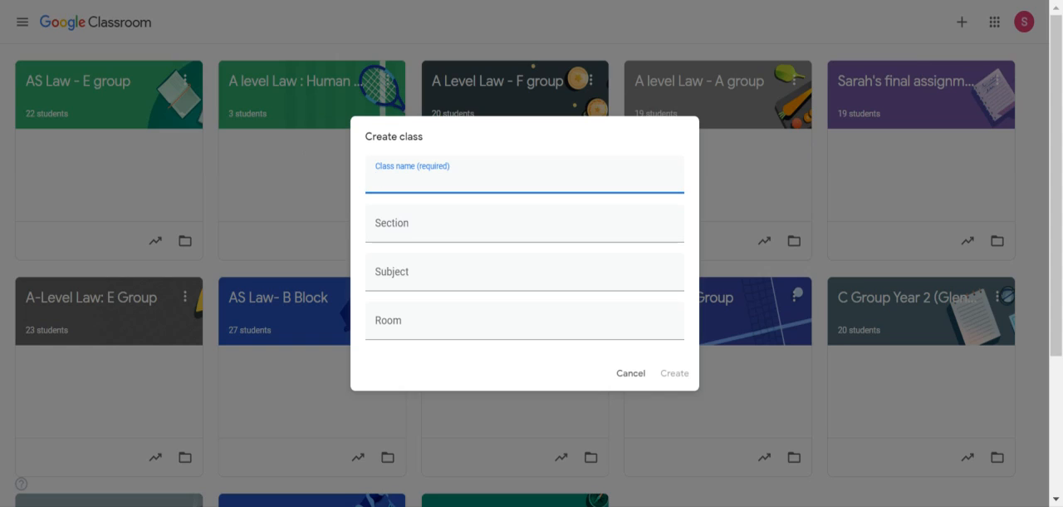
{"action": "type", "text": "Example"}
{"action": "left_click", "coordinate": [525, 224]}
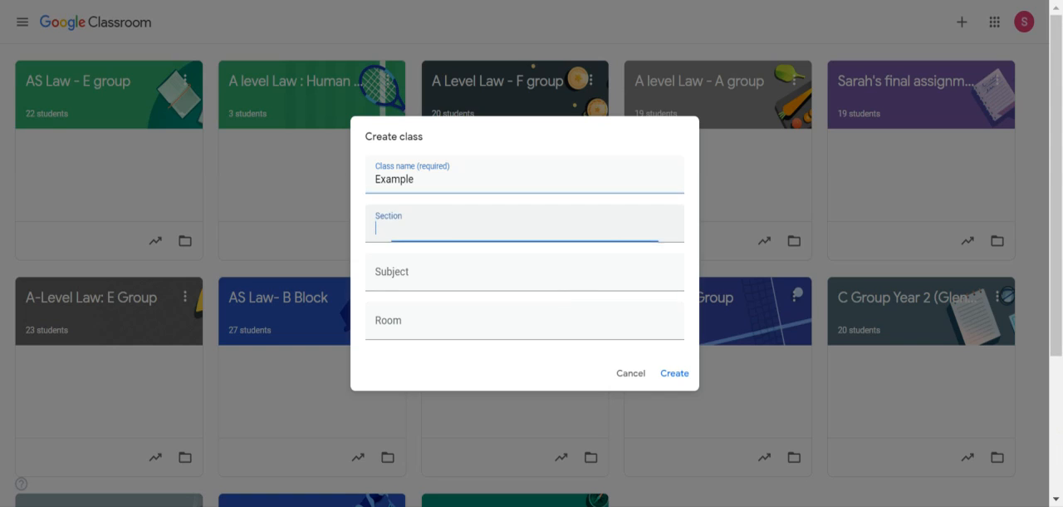
{"action": "left_click", "coordinate": [380, 275]}
{"action": "left_click", "coordinate": [532, 321]}
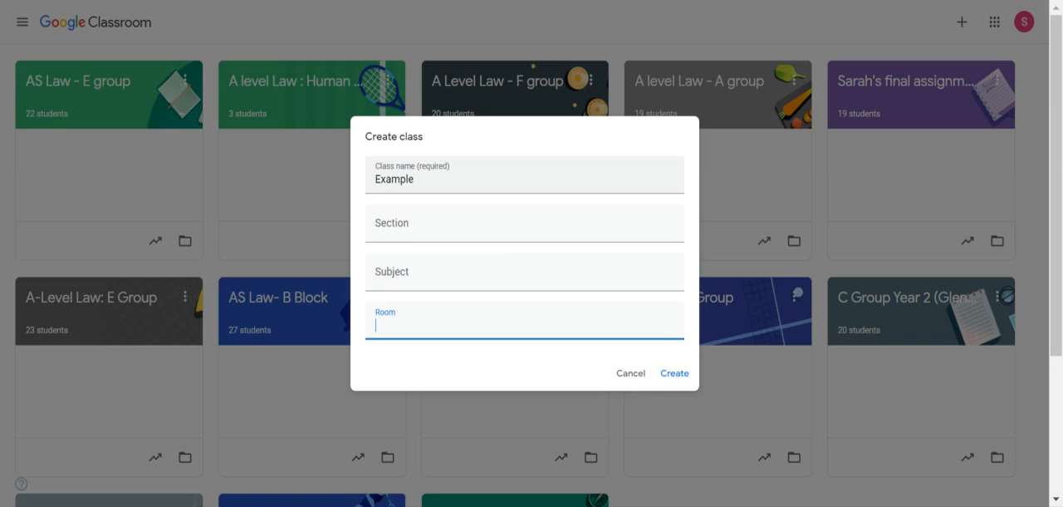
{"action": "left_click", "coordinate": [674, 373]}
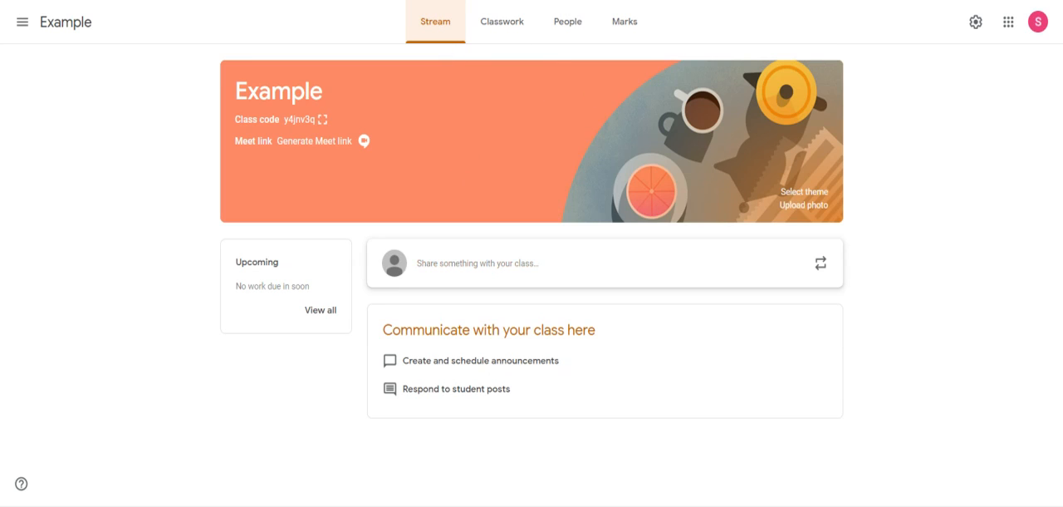
Write a stream announcement for all students of the Example class reading "Hello world - this is your google classroom".
{"action": "left_click", "coordinate": [459, 280]}
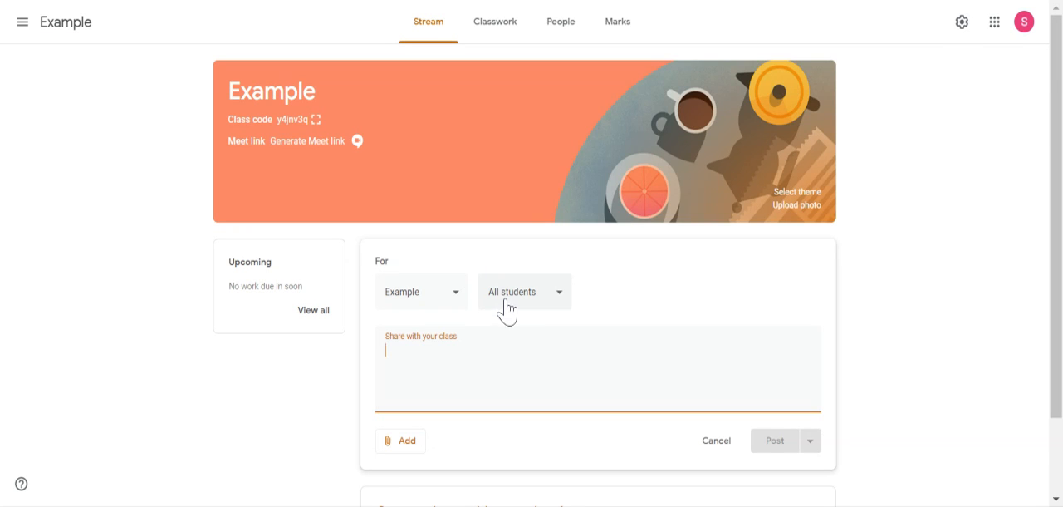
{"action": "type", "text": "H"}
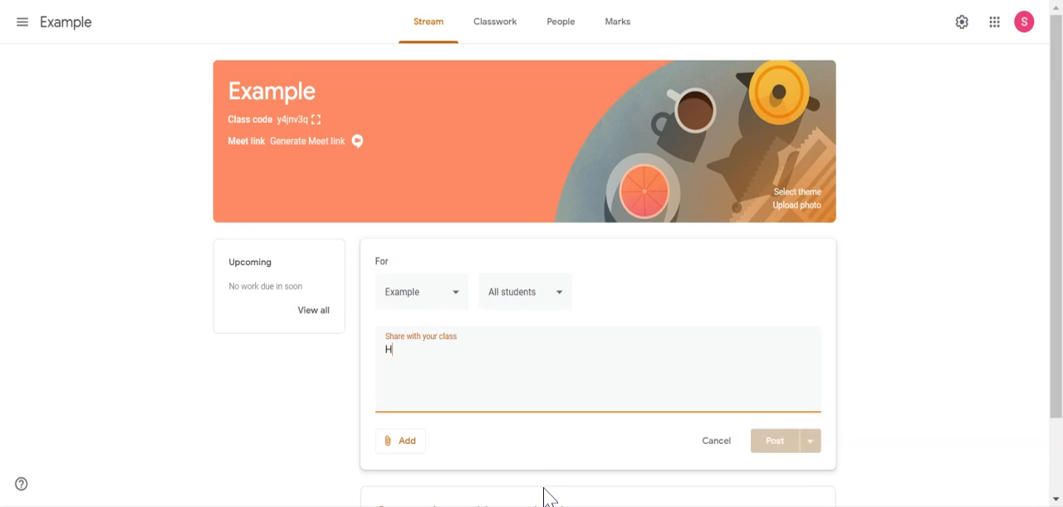
{"action": "type", "text": "ello wo"}
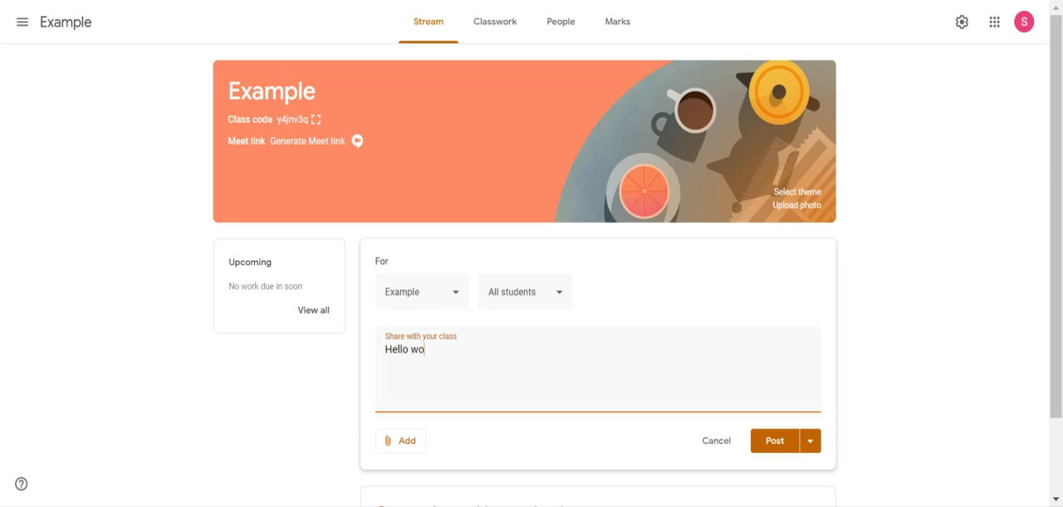
{"action": "type", "text": "rld - this is your google classroom"}
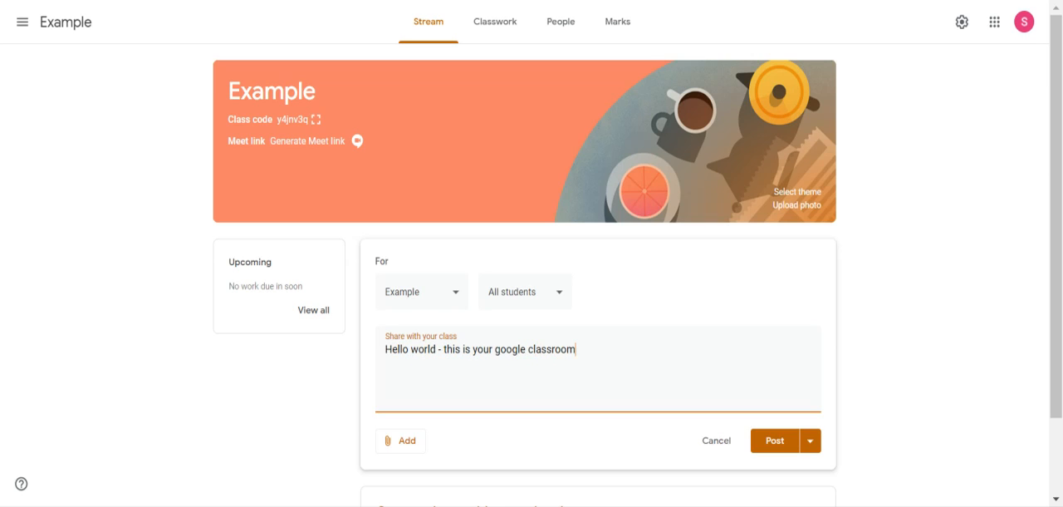
Schedule the announcement for 2 Jun 2020 at 08:00.
{"action": "left_click", "coordinate": [771, 453]}
{"action": "left_click", "coordinate": [810, 440]}
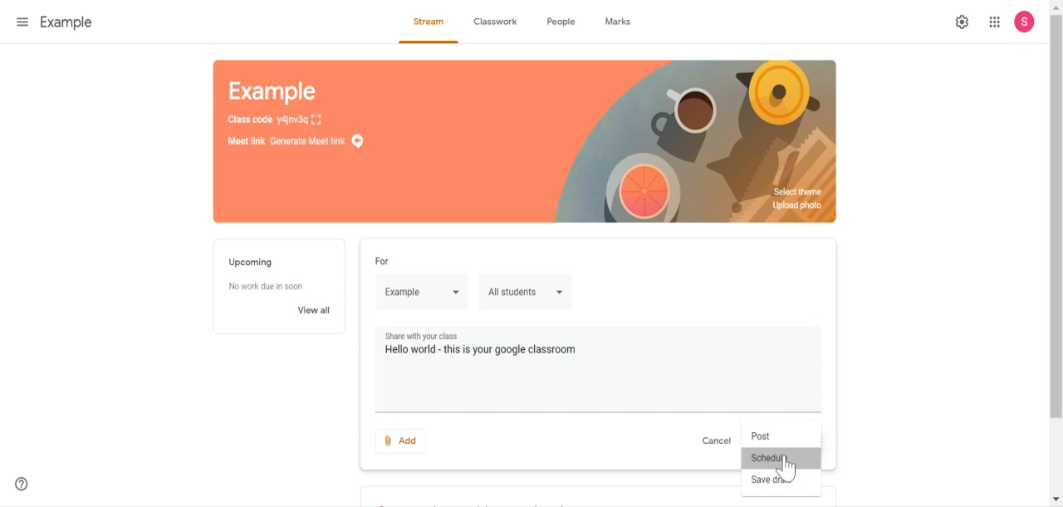
{"action": "left_click", "coordinate": [770, 458]}
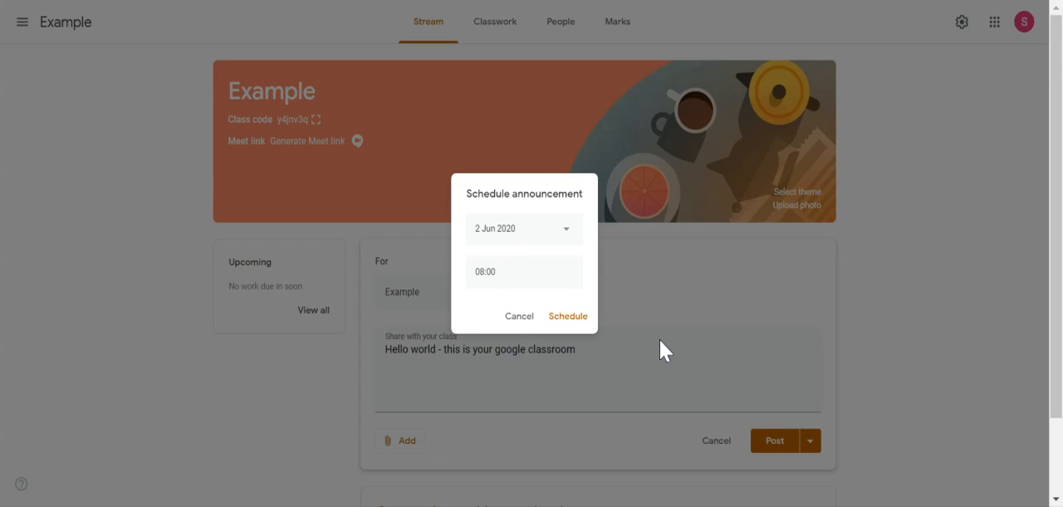
{"action": "left_click", "coordinate": [570, 318]}
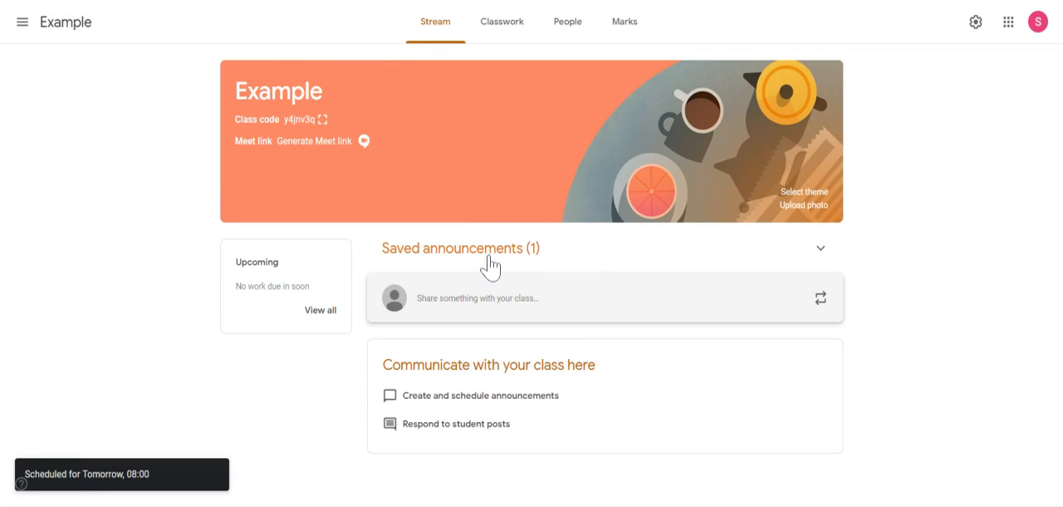
Start a new assignment in the Example class's classwork.
{"action": "left_click", "coordinate": [503, 46]}
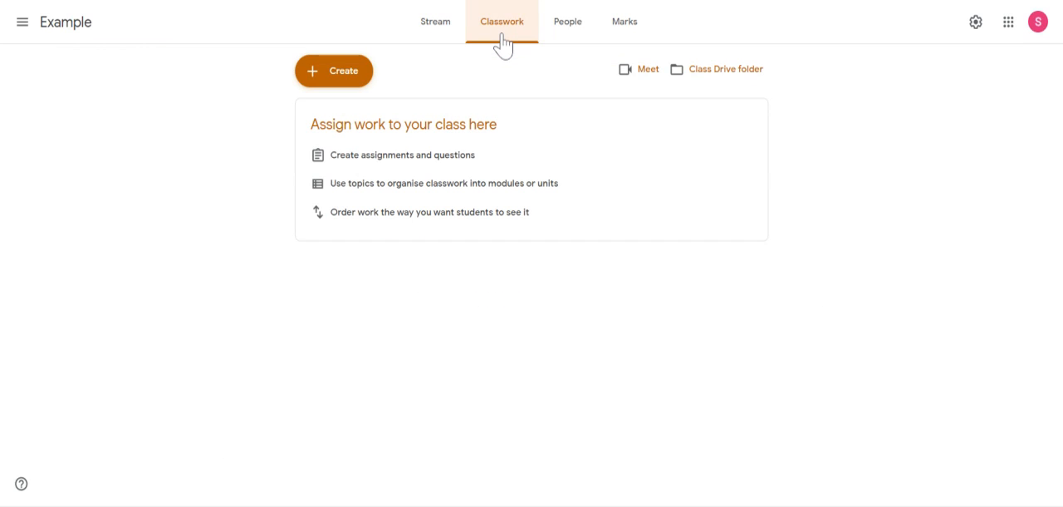
{"action": "left_click", "coordinate": [342, 81]}
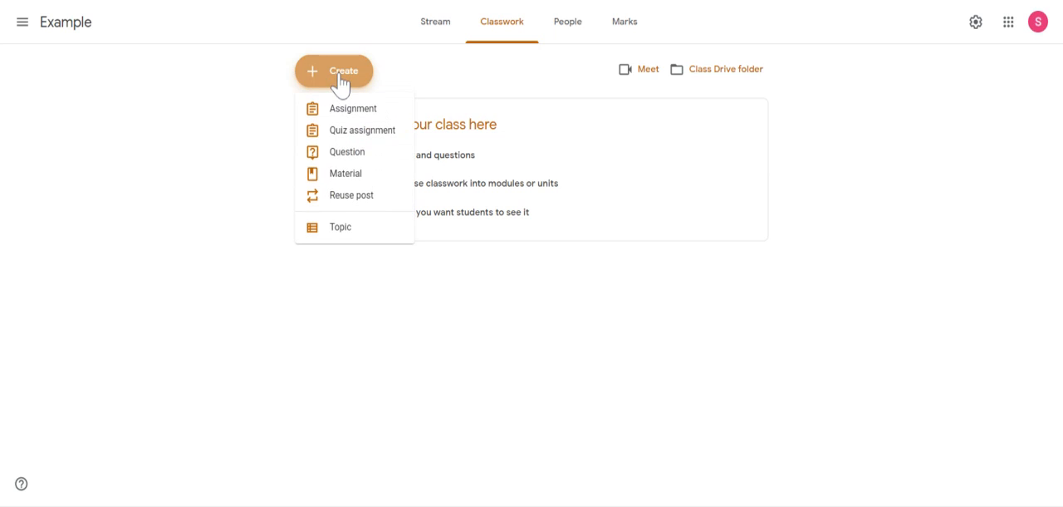
{"action": "left_click", "coordinate": [525, 48]}
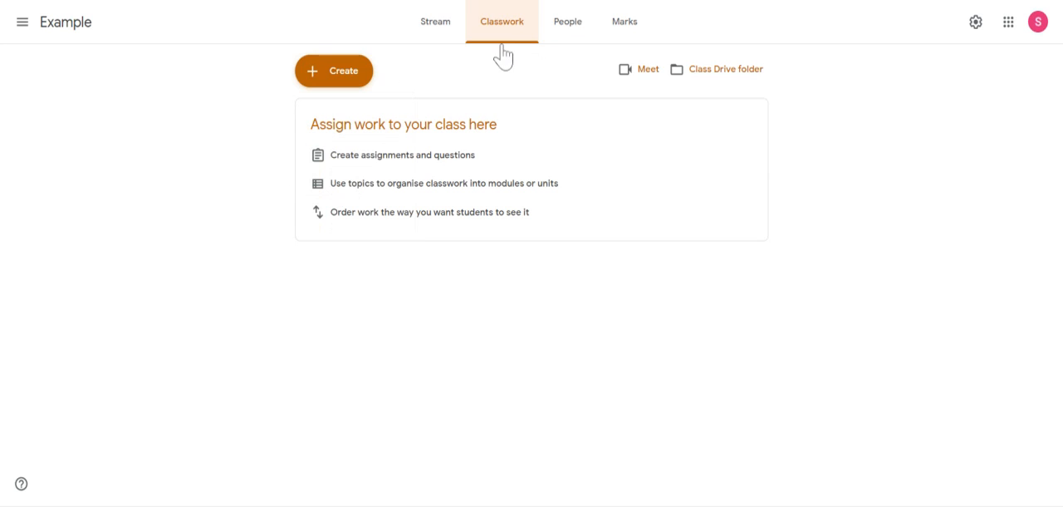
{"action": "left_click", "coordinate": [333, 71]}
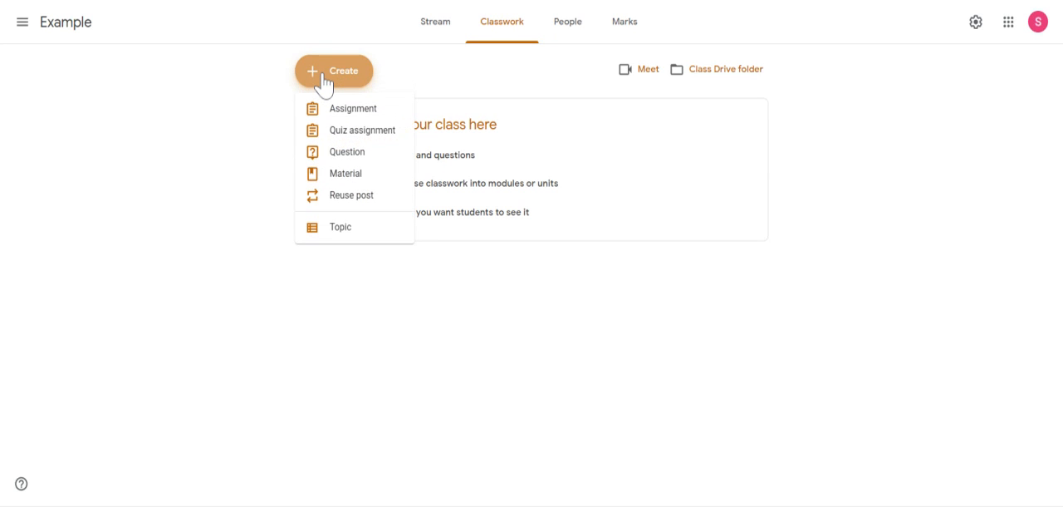
{"action": "left_click", "coordinate": [358, 112]}
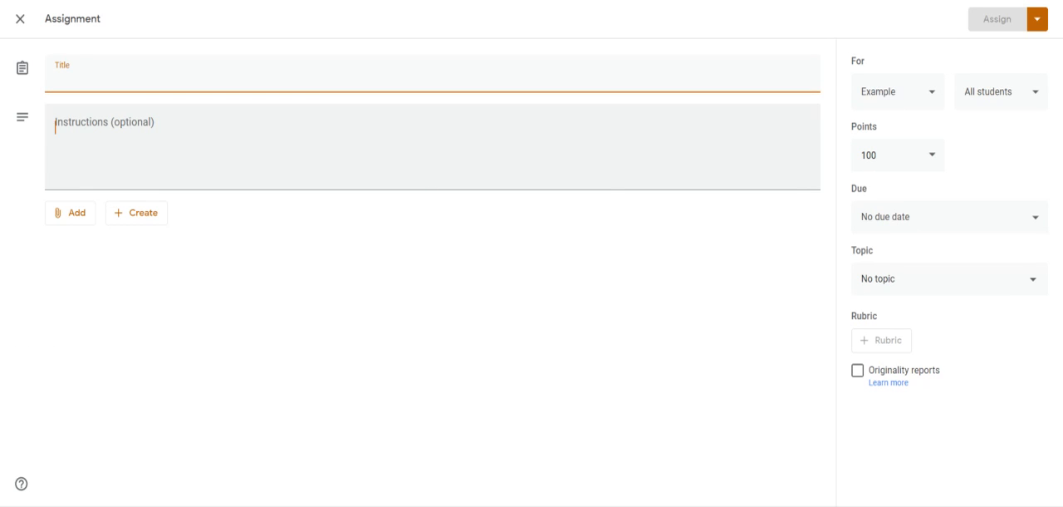
Give the assignment the instructions "Do this quickly" and the title "Application of non fatal offences".
{"action": "left_click", "coordinate": [146, 77]}
{"action": "left_click", "coordinate": [142, 129]}
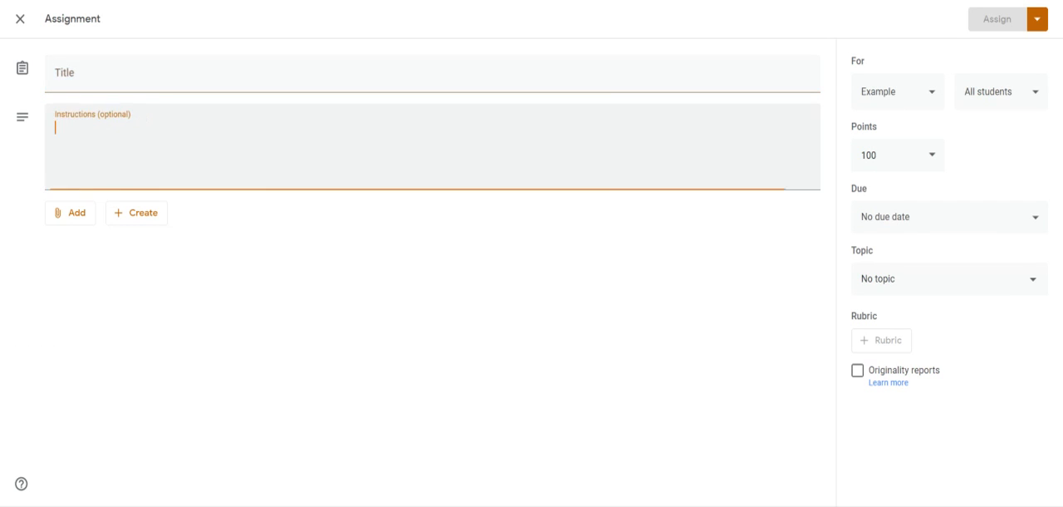
{"action": "type", "text": "Do this"}
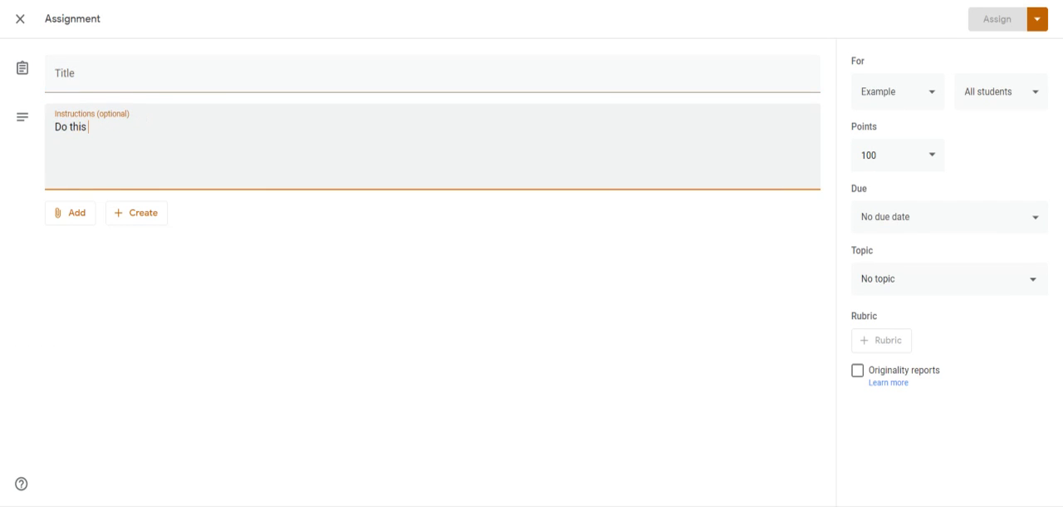
{"action": "type", "text": " quickly"}
{"action": "left_click", "coordinate": [82, 79]}
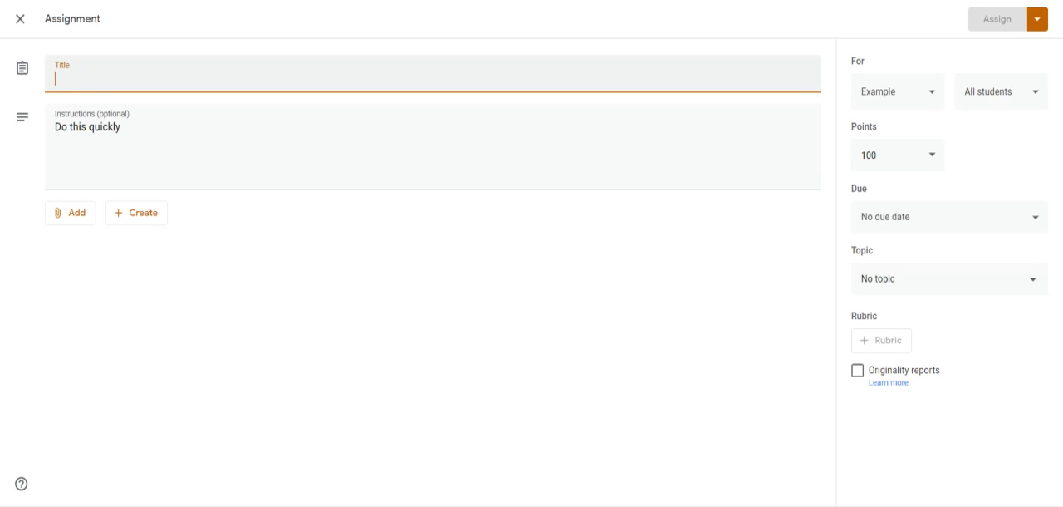
{"action": "type", "text": "Application of"}
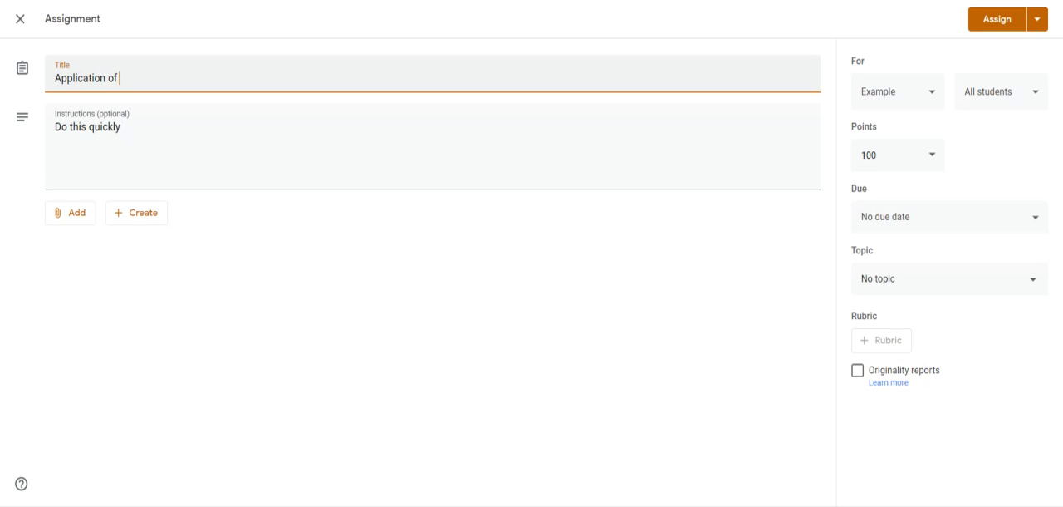
{"action": "type", "text": " non fatal offences"}
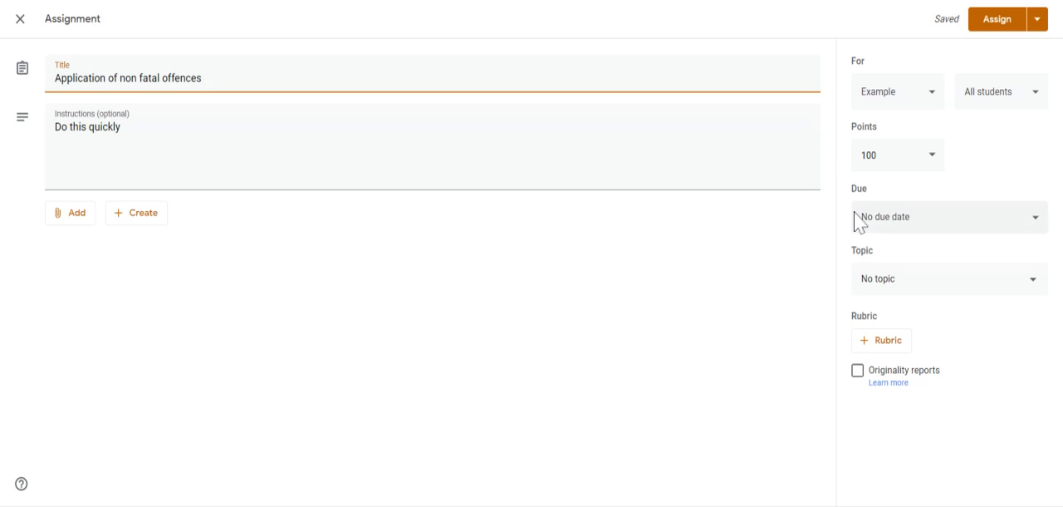
Set the assignment's points to 10.
{"action": "left_click", "coordinate": [898, 154]}
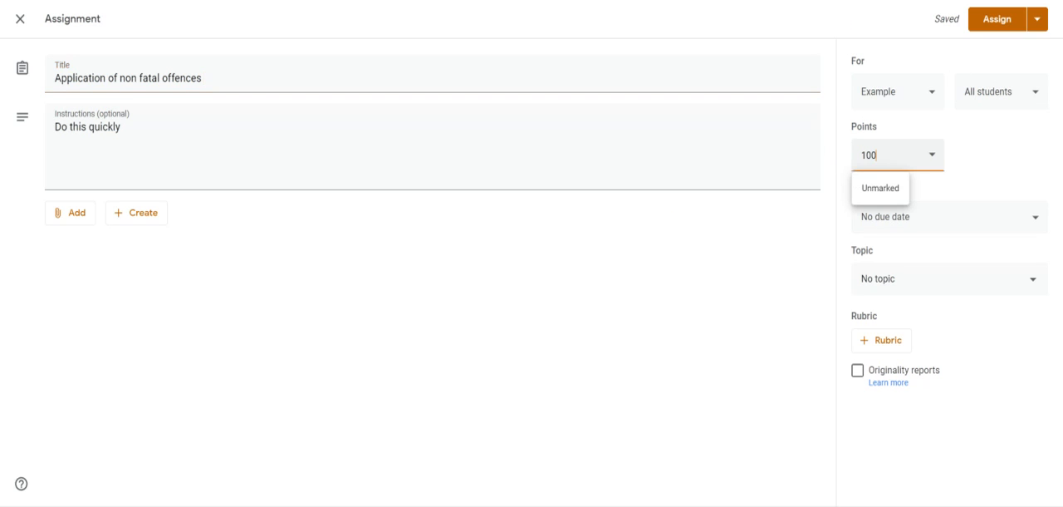
{"action": "left_click", "coordinate": [882, 189]}
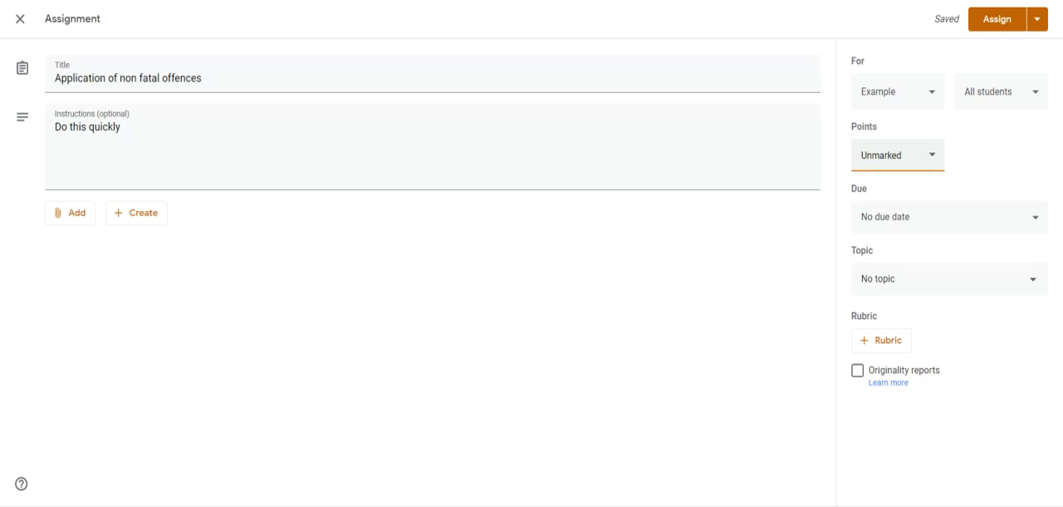
{"action": "double_click", "coordinate": [883, 156]}
{"action": "left_click", "coordinate": [933, 158]}
{"action": "left_click", "coordinate": [932, 158]}
{"action": "left_click_drag", "start_coordinate": [907, 157], "coordinate": [807, 193]}
{"action": "type", "text": "10"}
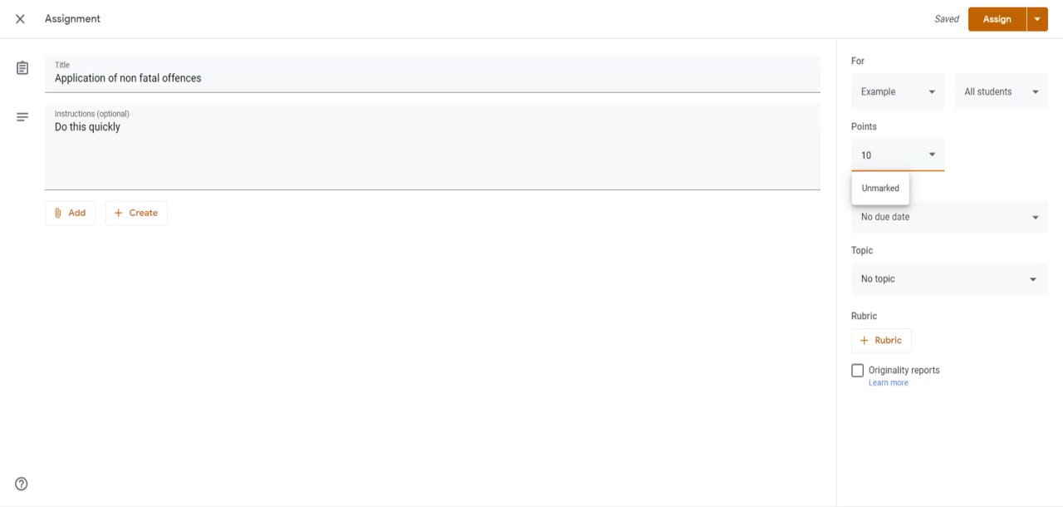
{"action": "left_click", "coordinate": [761, 312]}
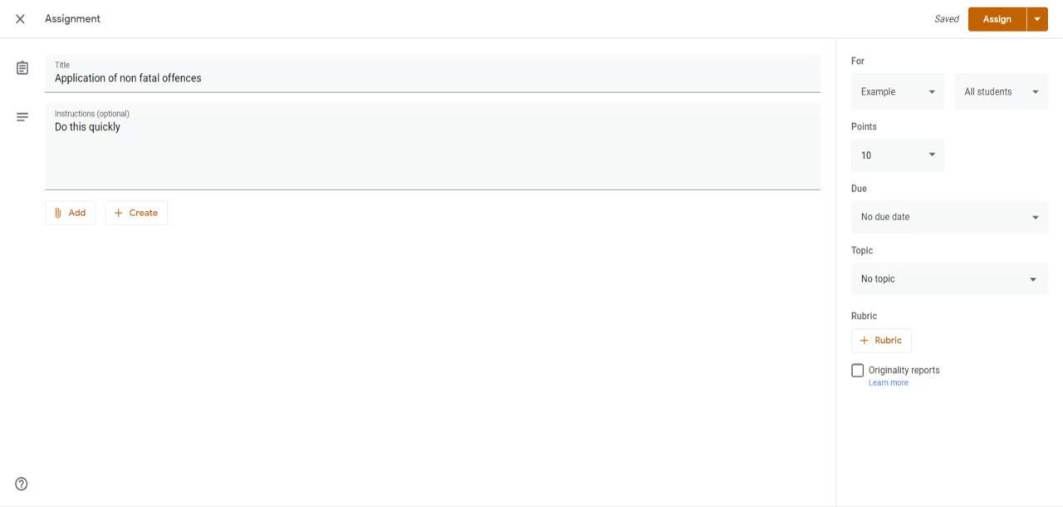
Set the assignment's due date and time to 2 Jun 2020 at 16:15.
{"action": "left_click", "coordinate": [948, 228]}
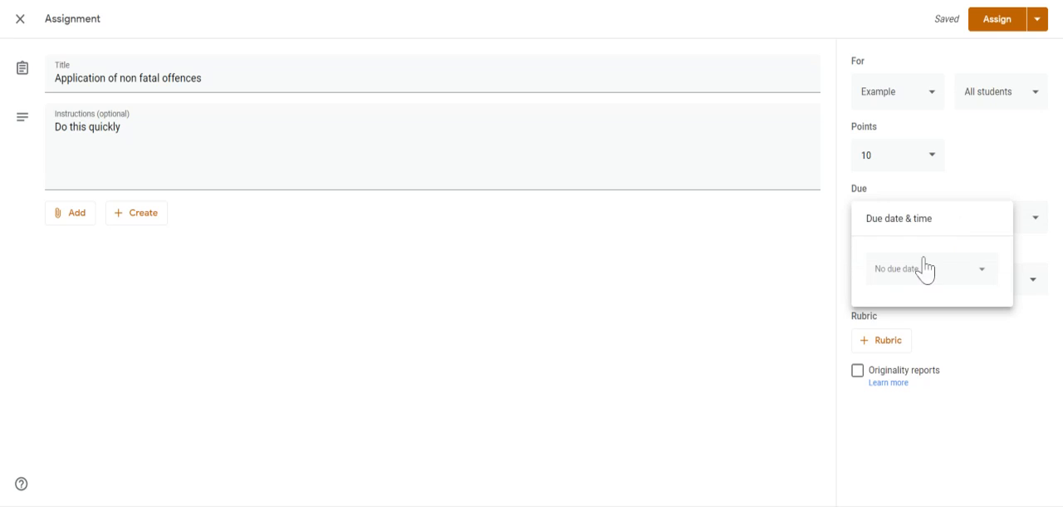
{"action": "left_click", "coordinate": [925, 268]}
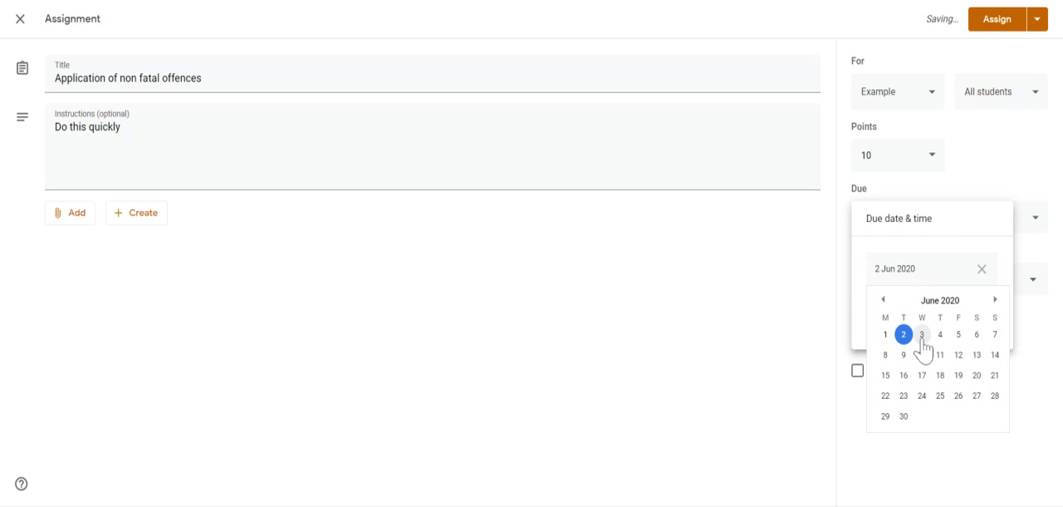
{"action": "left_click", "coordinate": [922, 336]}
{"action": "left_click", "coordinate": [913, 314]}
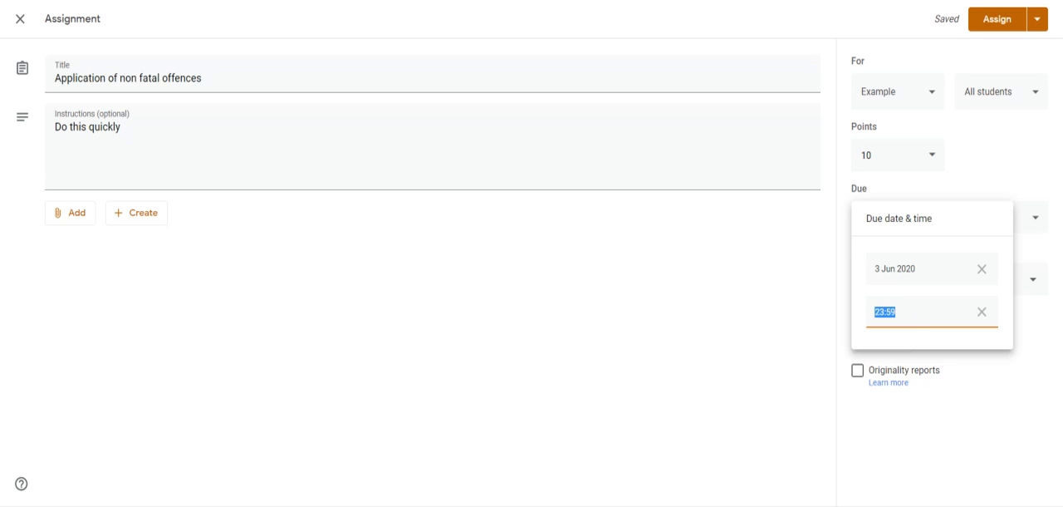
{"action": "type", "text": "16.15"}
{"action": "left_click", "coordinate": [895, 264]}
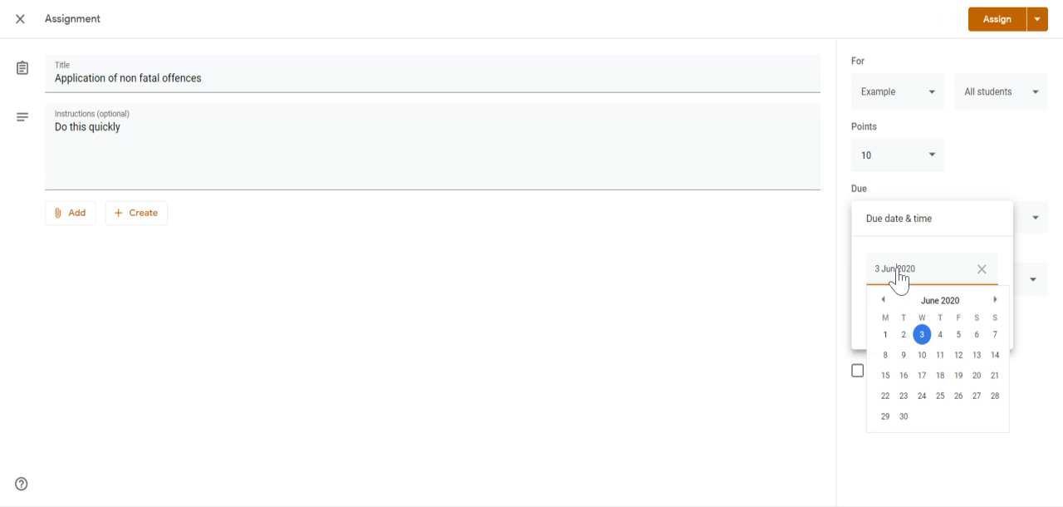
{"action": "left_click", "coordinate": [908, 335]}
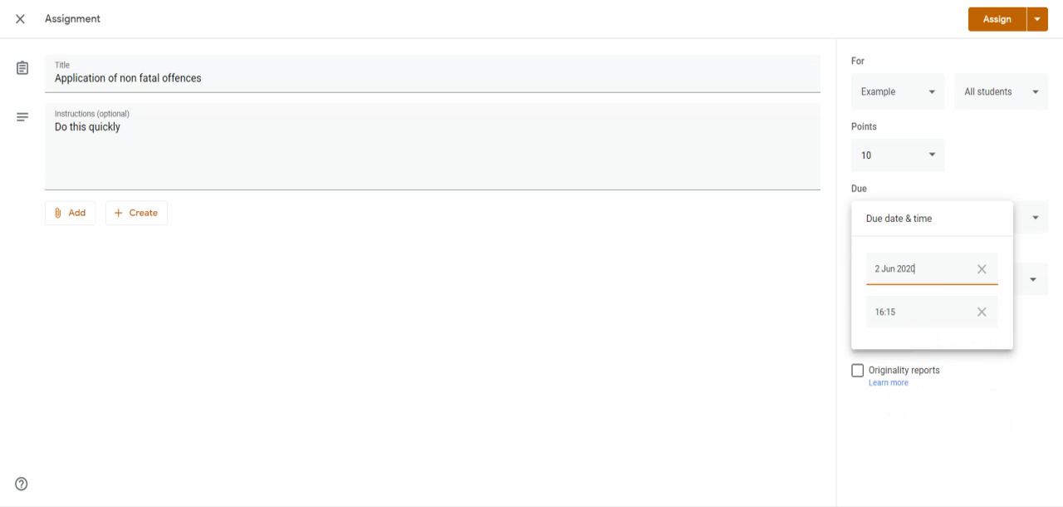
{"action": "left_click", "coordinate": [772, 334]}
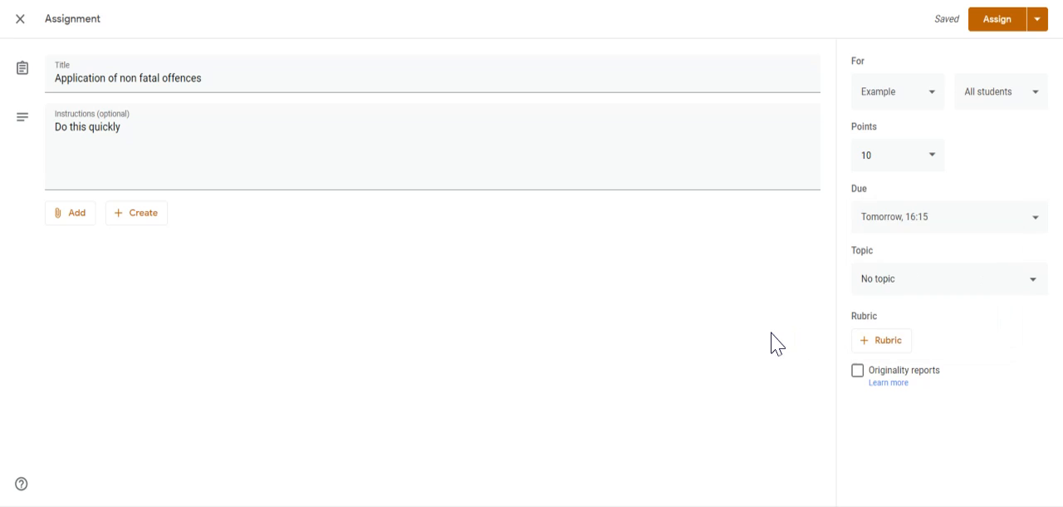
Create a new topic named "Non-fatal" for the assignment.
{"action": "left_click", "coordinate": [899, 287]}
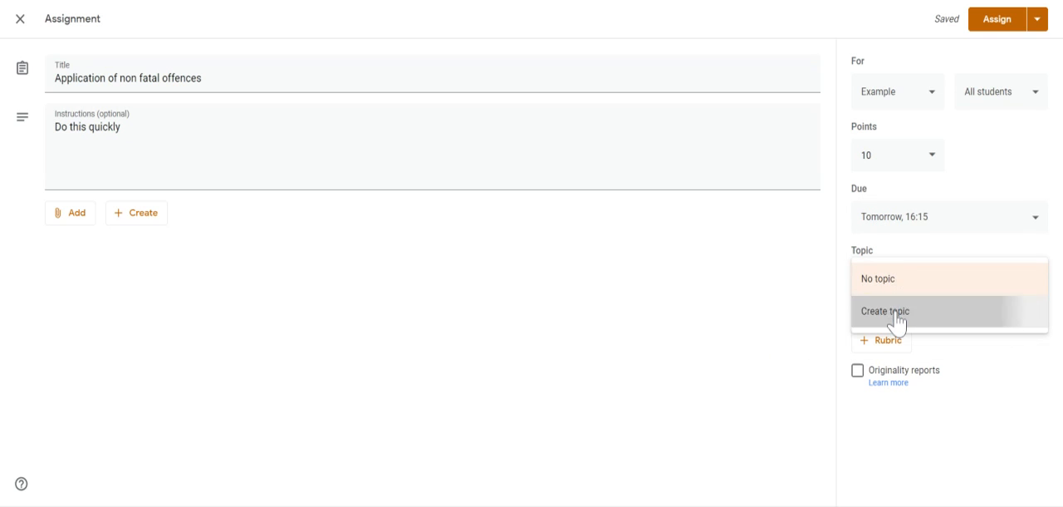
{"action": "left_click", "coordinate": [896, 314]}
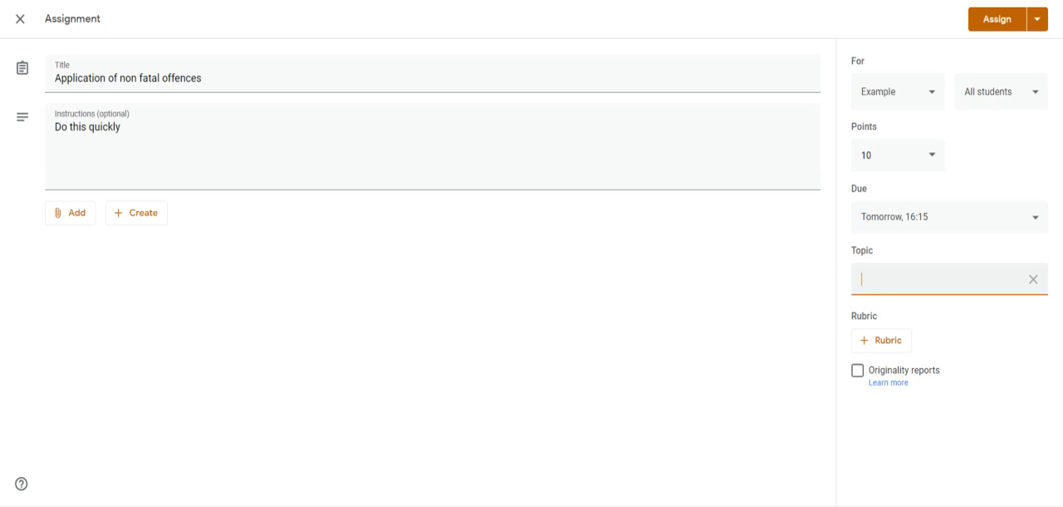
{"action": "type", "text": "Non-fatal"}
Search Google Drive for "non fatal offences" and attach the document "Criticisms And Reform Of The Non Fatal Offences" to the assignment.
{"action": "left_click", "coordinate": [80, 217]}
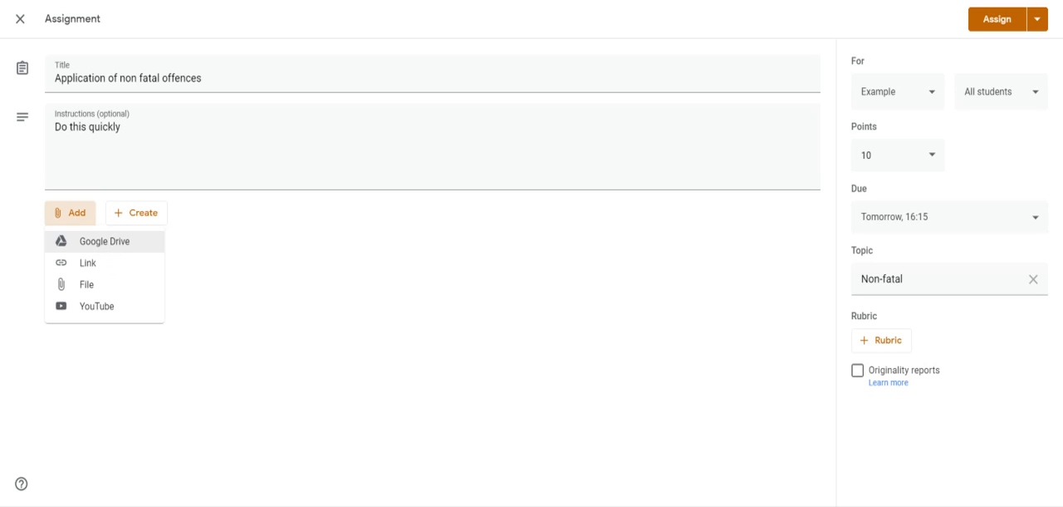
{"action": "left_click", "coordinate": [93, 243]}
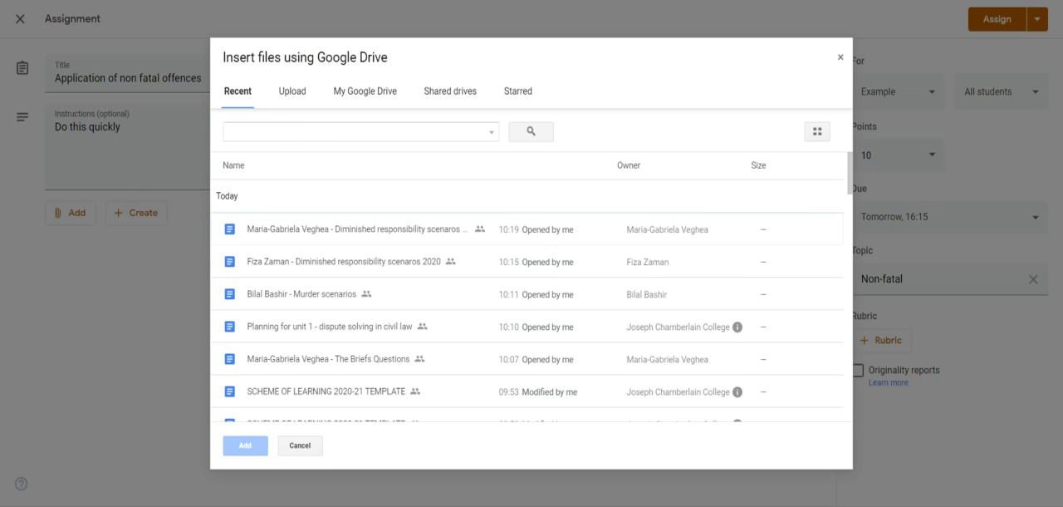
{"action": "left_click", "coordinate": [358, 133]}
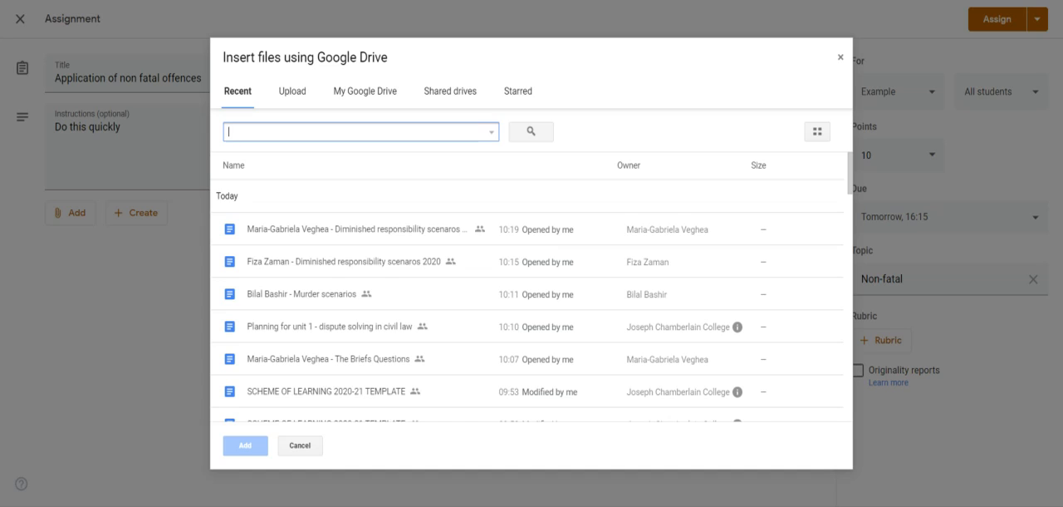
{"action": "type", "text": "non"}
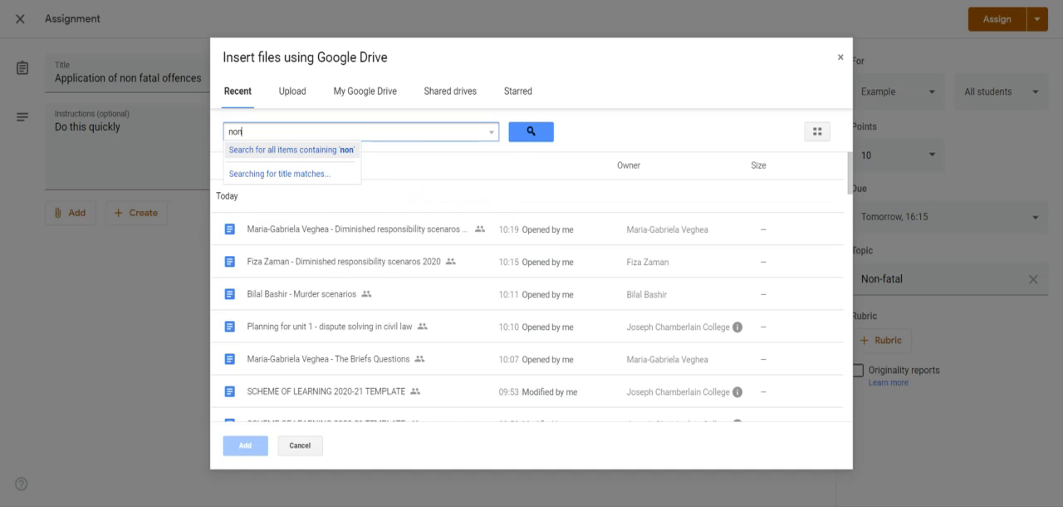
{"action": "type", "text": " fatal"}
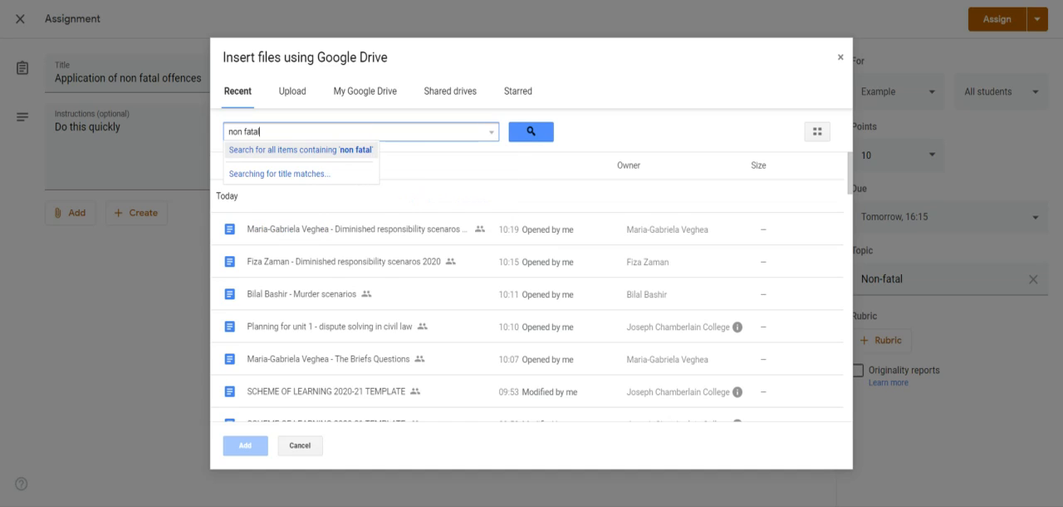
{"action": "key", "text": "Return"}
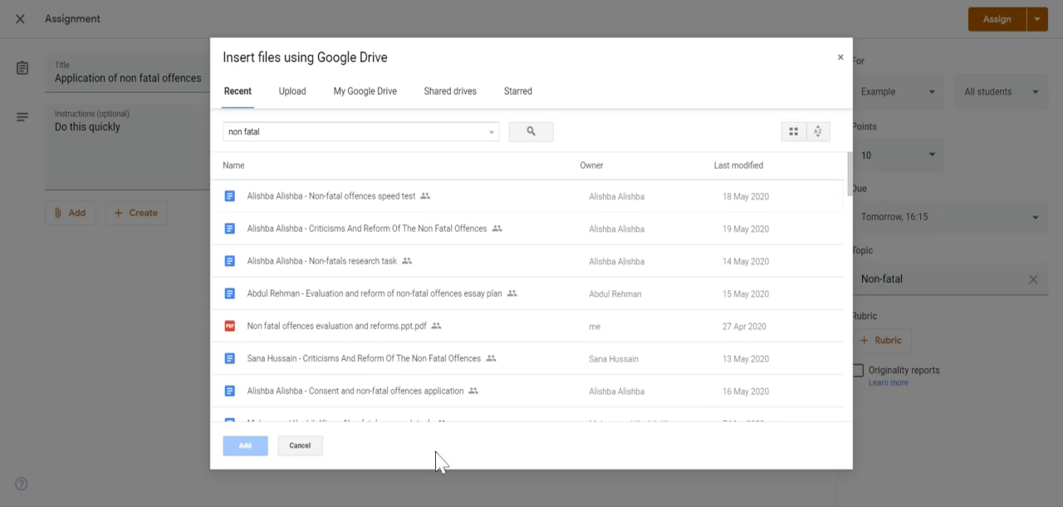
{"action": "left_click", "coordinate": [329, 132]}
{"action": "type", "text": "i"}
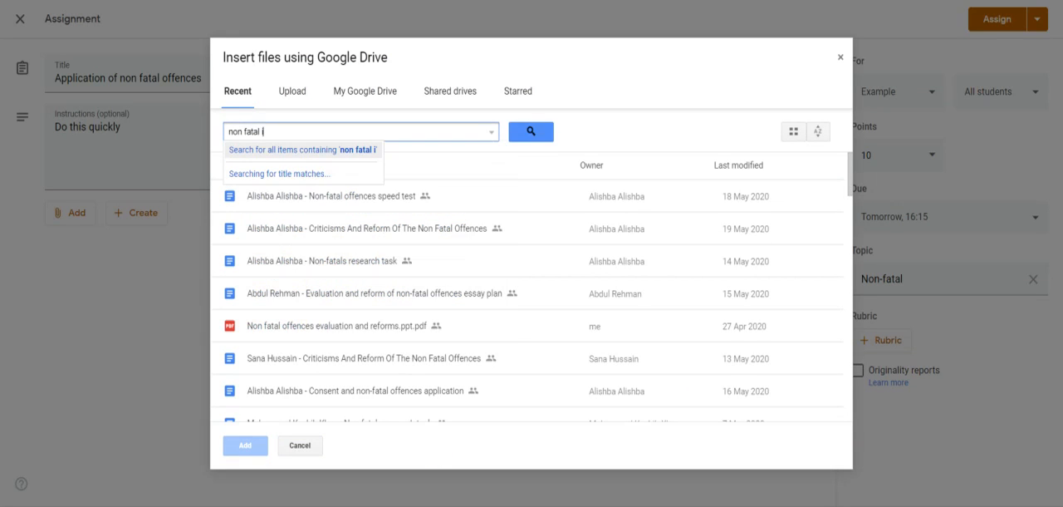
{"action": "key", "text": "BackSpace"}
{"action": "type", "text": "offences"}
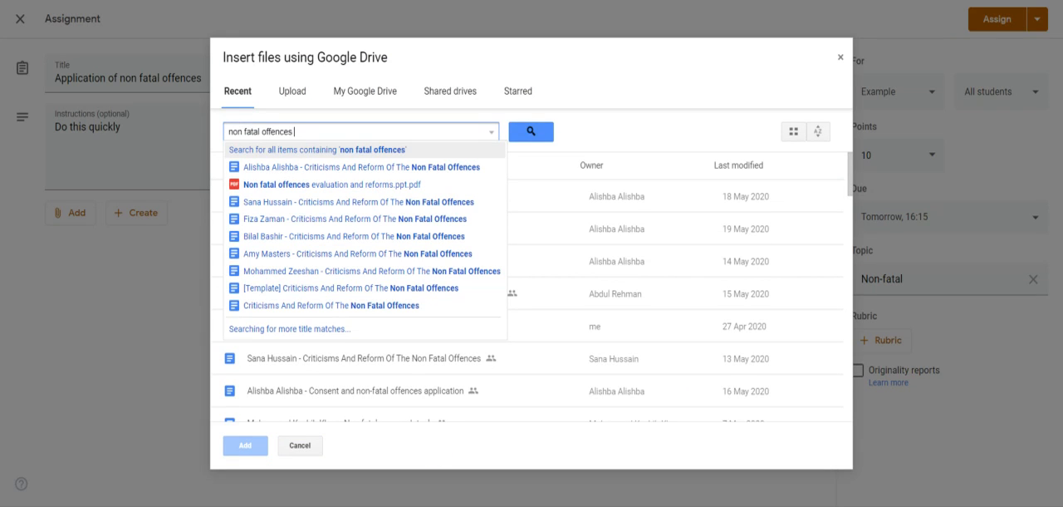
{"action": "left_click", "coordinate": [311, 305]}
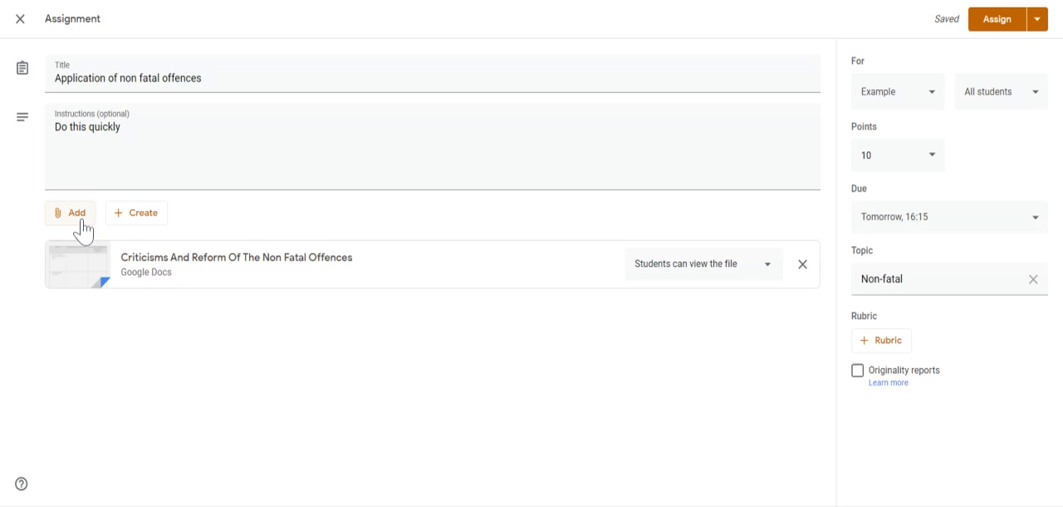
{"action": "left_click", "coordinate": [76, 212]}
{"action": "left_click", "coordinate": [92, 246]}
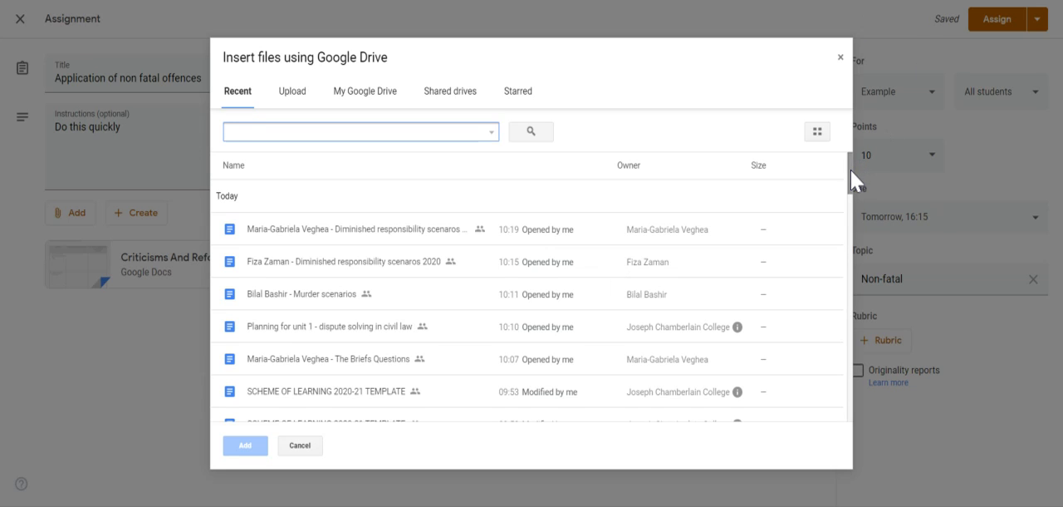
{"action": "left_click_drag", "start_coordinate": [851, 173], "coordinate": [860, 425]}
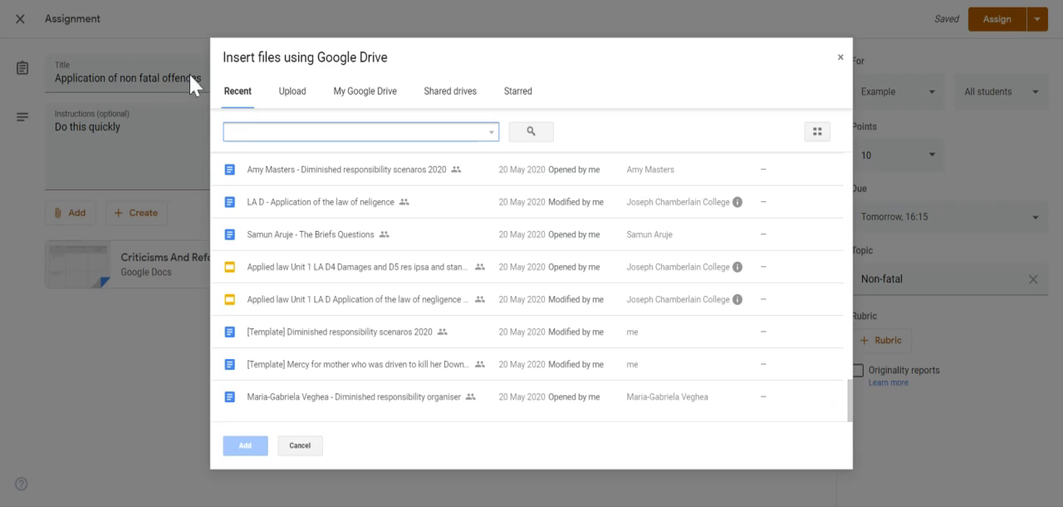
{"action": "type", "text": ".dox"}
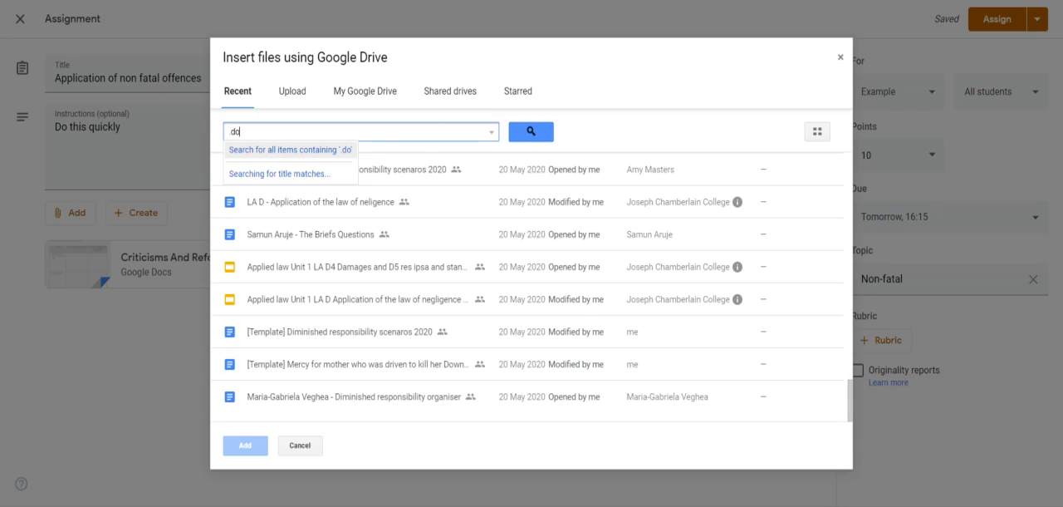
{"action": "type", "text": "cs"}
{"action": "key", "text": "Return"}
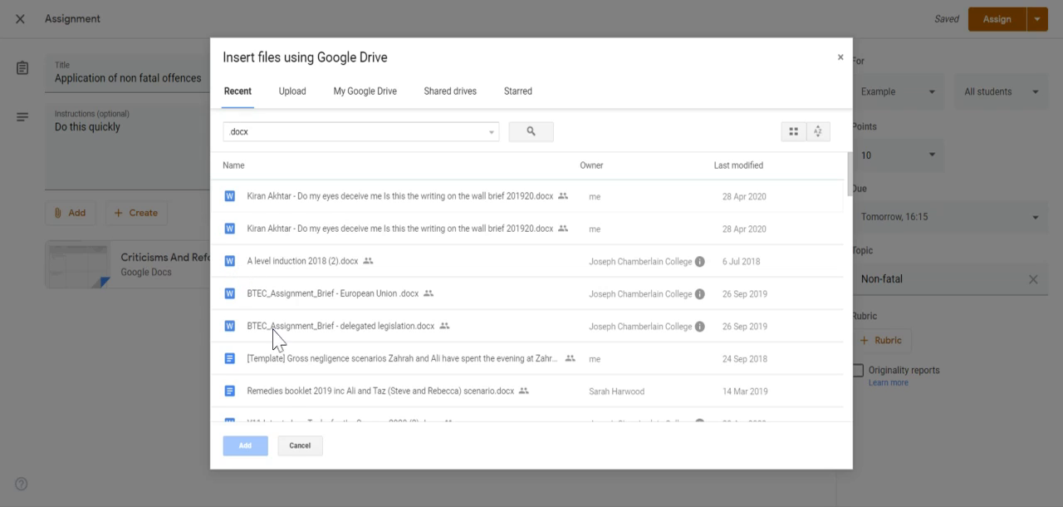
{"action": "left_click", "coordinate": [299, 449]}
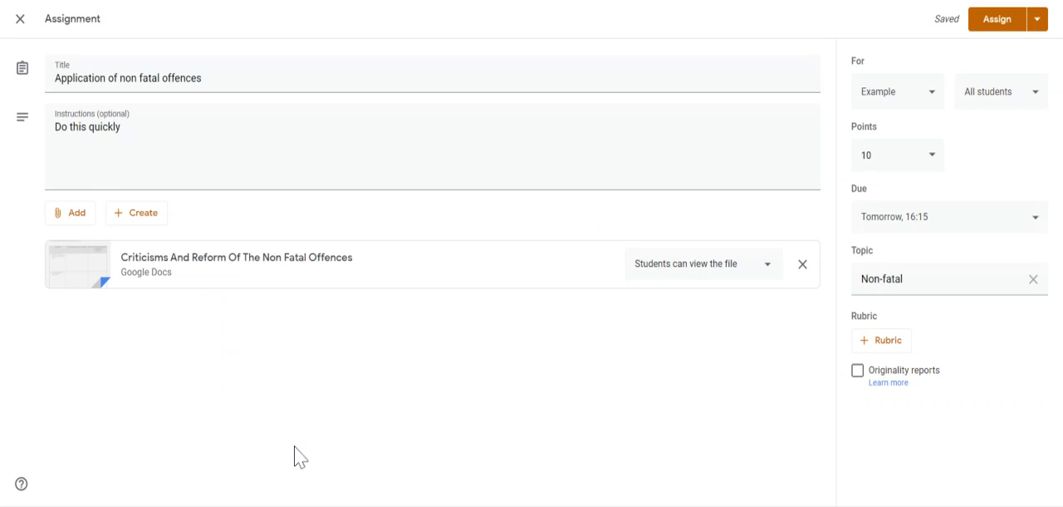
Set the attached document's sharing option to "Make a copy for each student".
{"action": "left_click", "coordinate": [698, 264]}
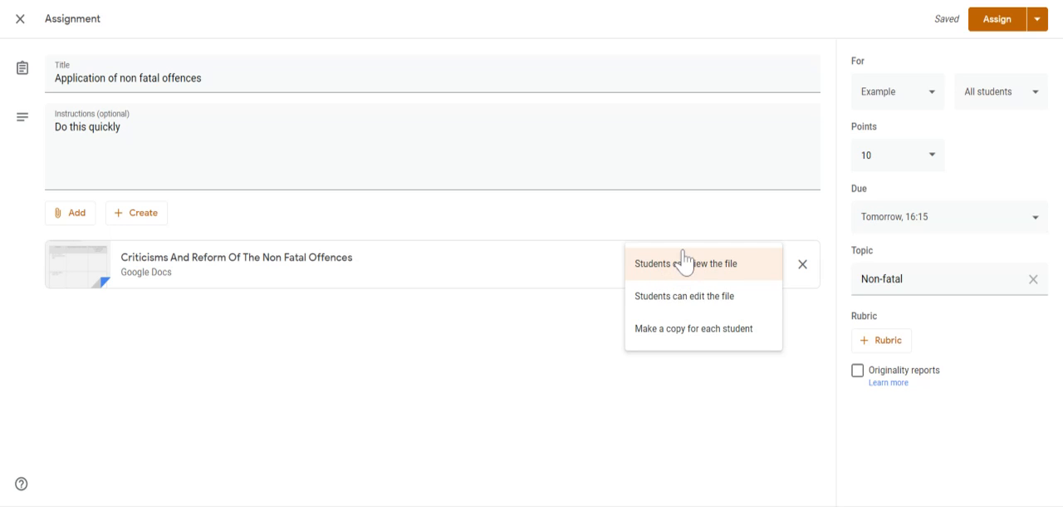
{"action": "left_click", "coordinate": [525, 315]}
{"action": "left_click", "coordinate": [694, 281]}
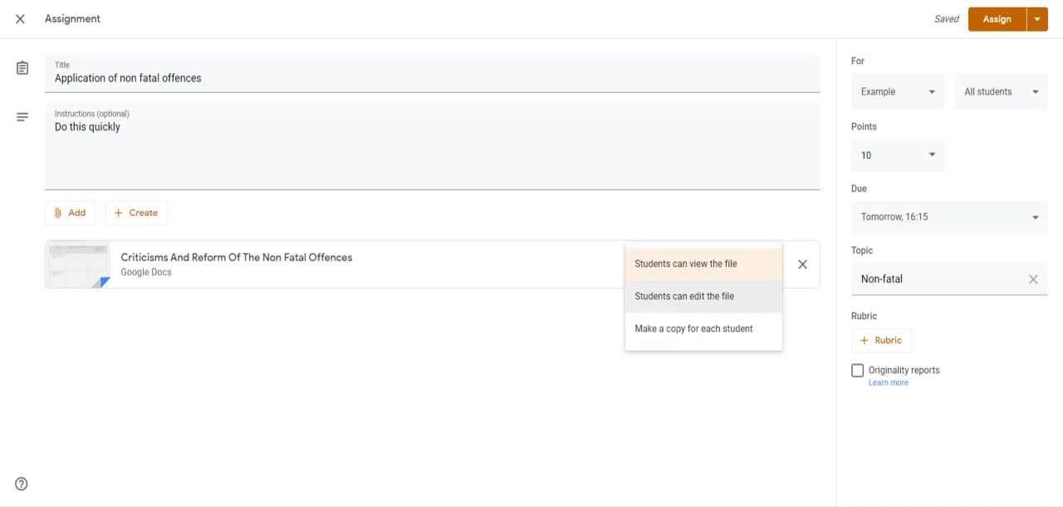
{"action": "left_click", "coordinate": [691, 331]}
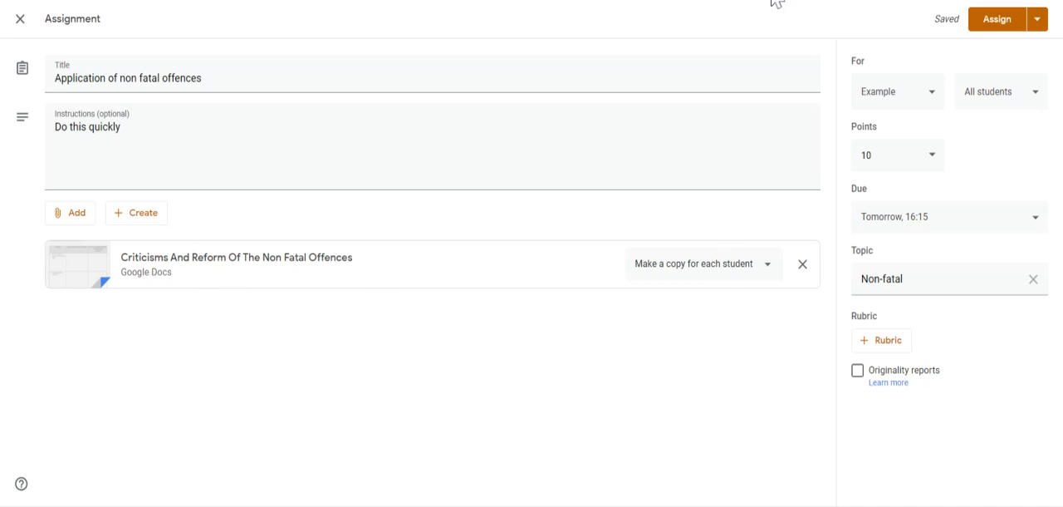
Schedule the assignment to be posted on 2 Jun 2020 at 9:00.
{"action": "left_click", "coordinate": [1038, 20]}
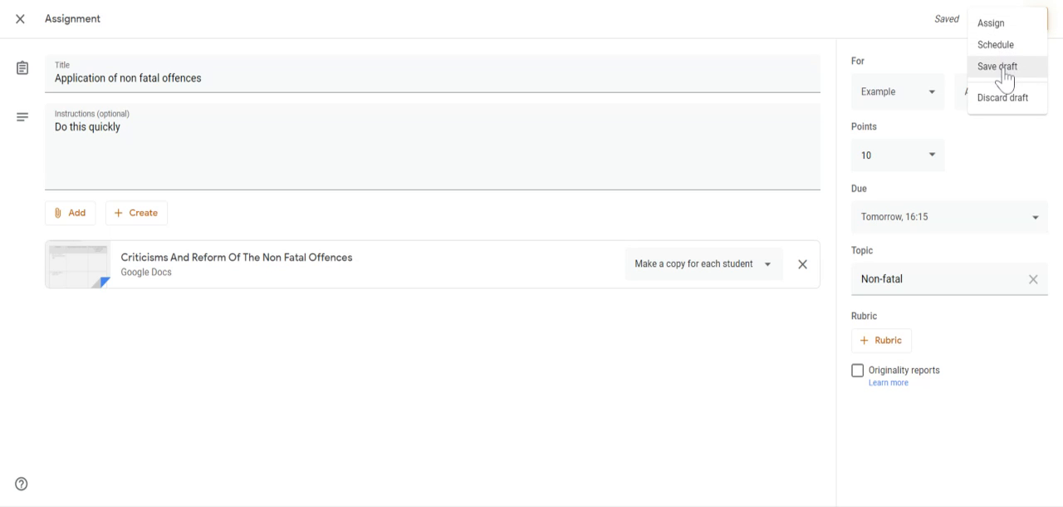
{"action": "left_click", "coordinate": [995, 52]}
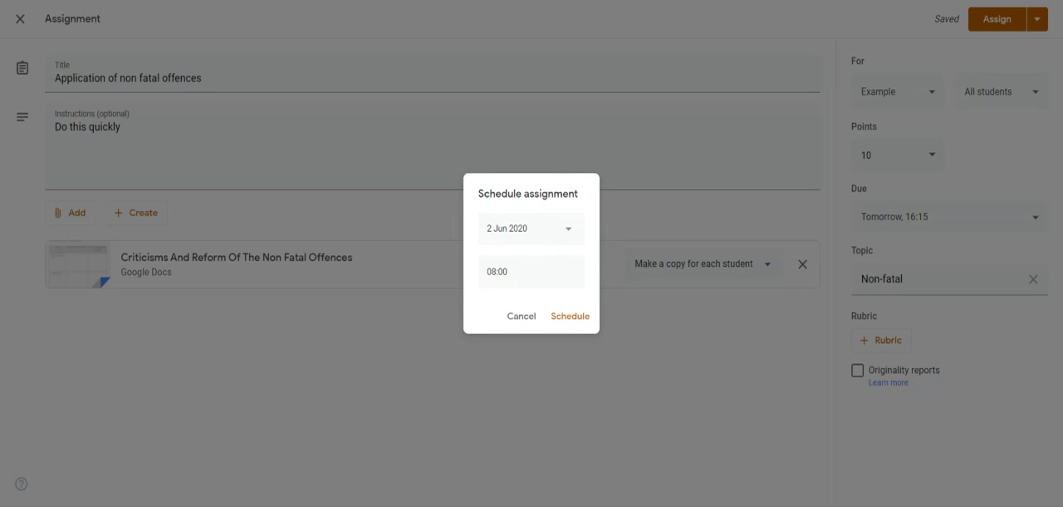
{"action": "left_click", "coordinate": [498, 272]}
{"action": "type", "text": "9:00"}
{"action": "left_click", "coordinate": [571, 317]}
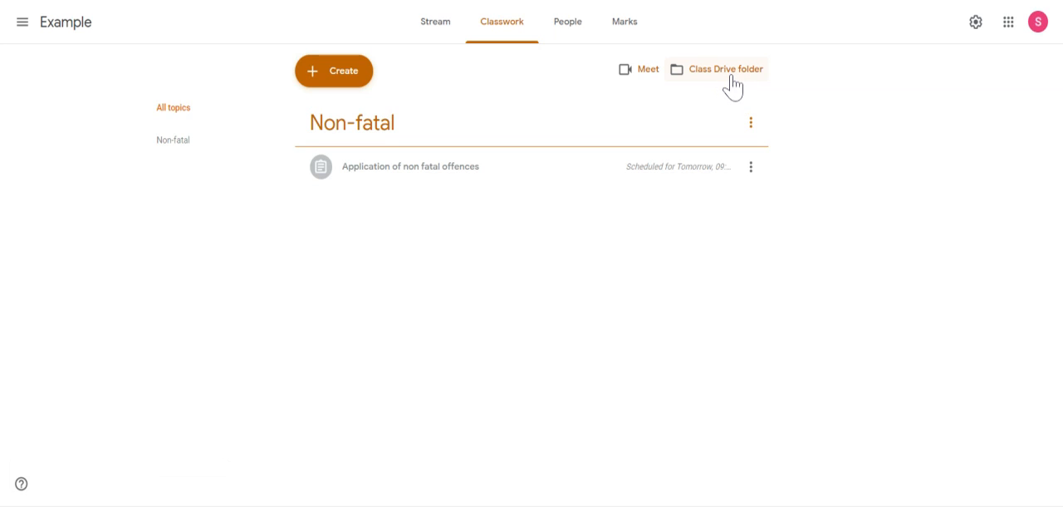
{"action": "left_click", "coordinate": [727, 70]}
{"action": "left_click", "coordinate": [345, 83]}
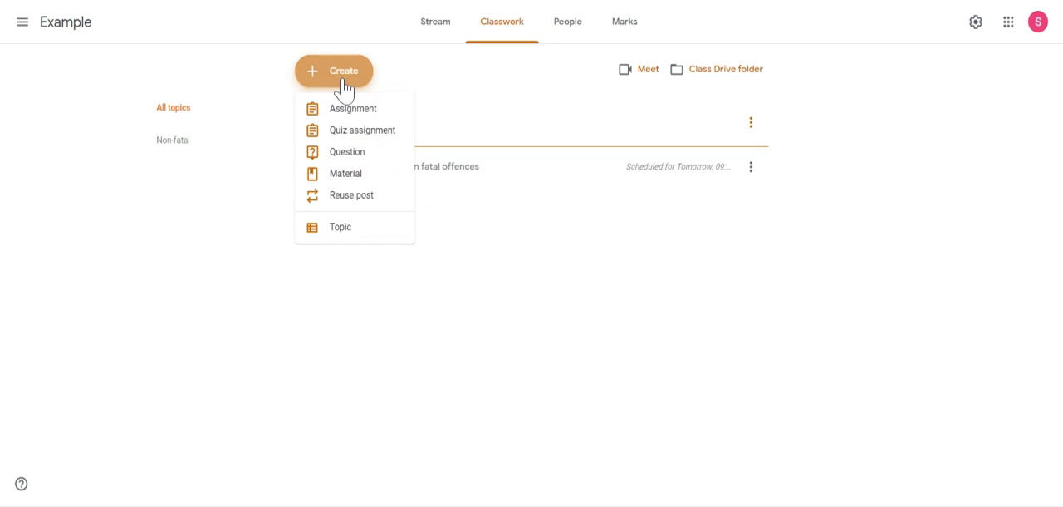
{"action": "left_click", "coordinate": [368, 131]}
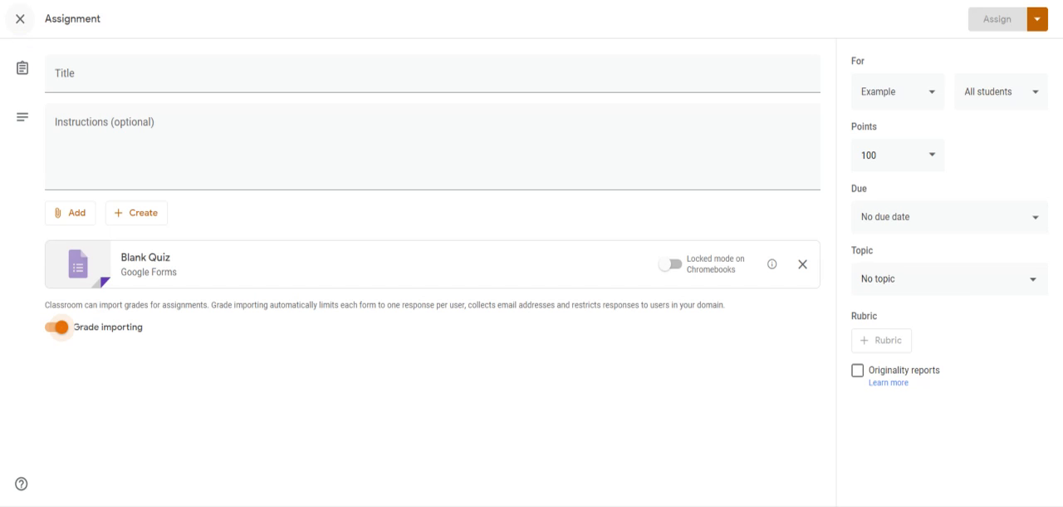
{"action": "left_click", "coordinate": [18, 25]}
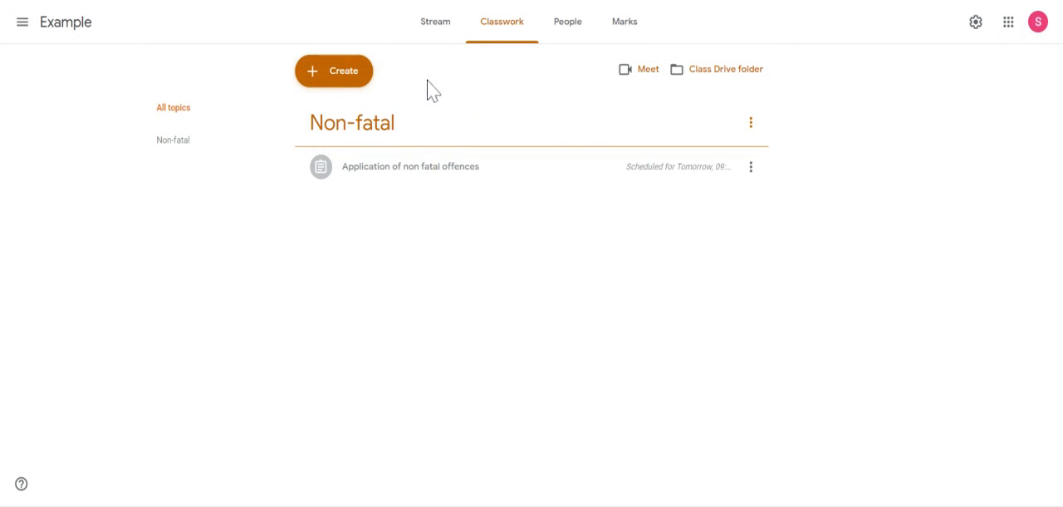
Create a new short-answer question with the text "What is your name?".
{"action": "left_click", "coordinate": [349, 71]}
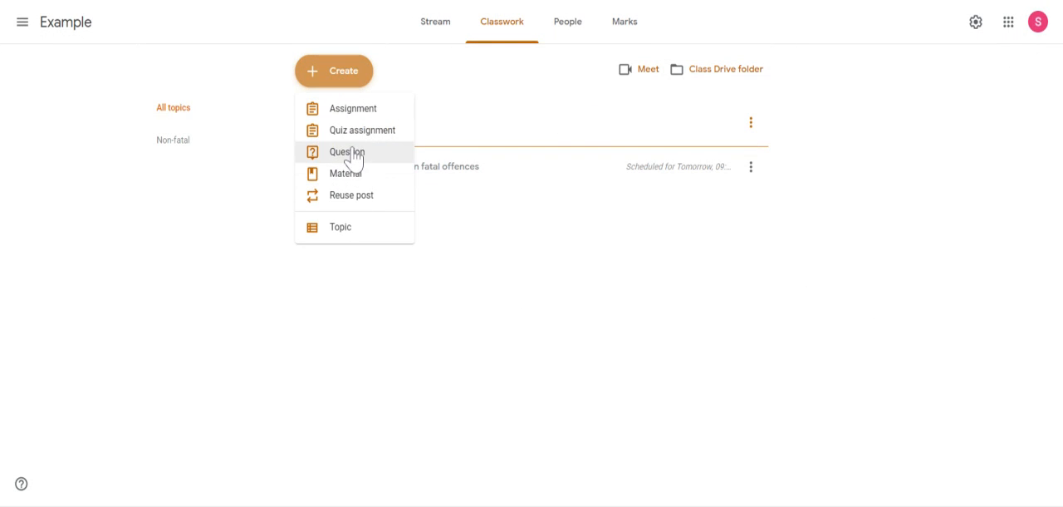
{"action": "left_click", "coordinate": [350, 152]}
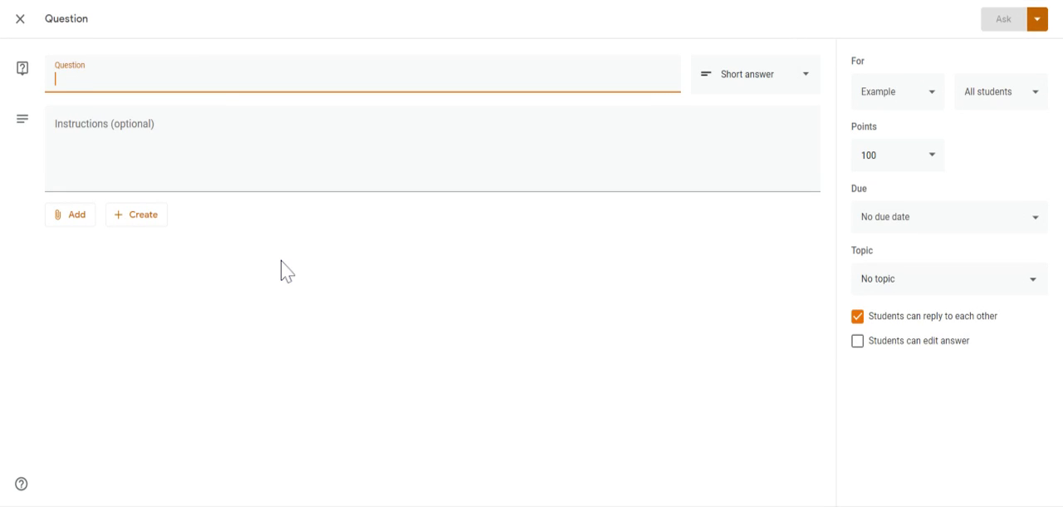
{"action": "type", "text": "ho"}
{"action": "key", "text": "BackSpace"}
{"action": "key", "text": "BackSpace"}
{"action": "type", "text": "What is "}
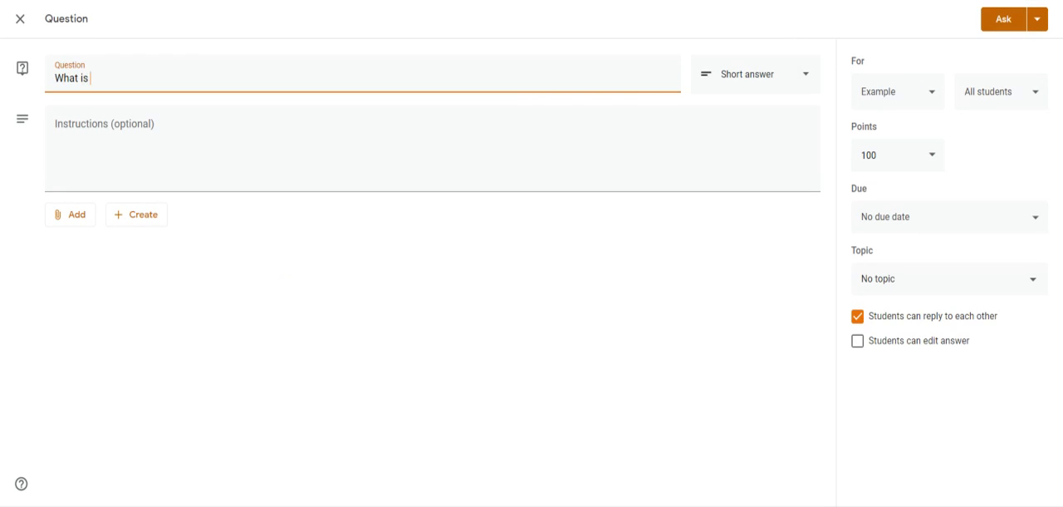
{"action": "type", "text": "your name?"}
Set the question's points to 1, leaving it without a due date.
{"action": "left_click", "coordinate": [911, 223]}
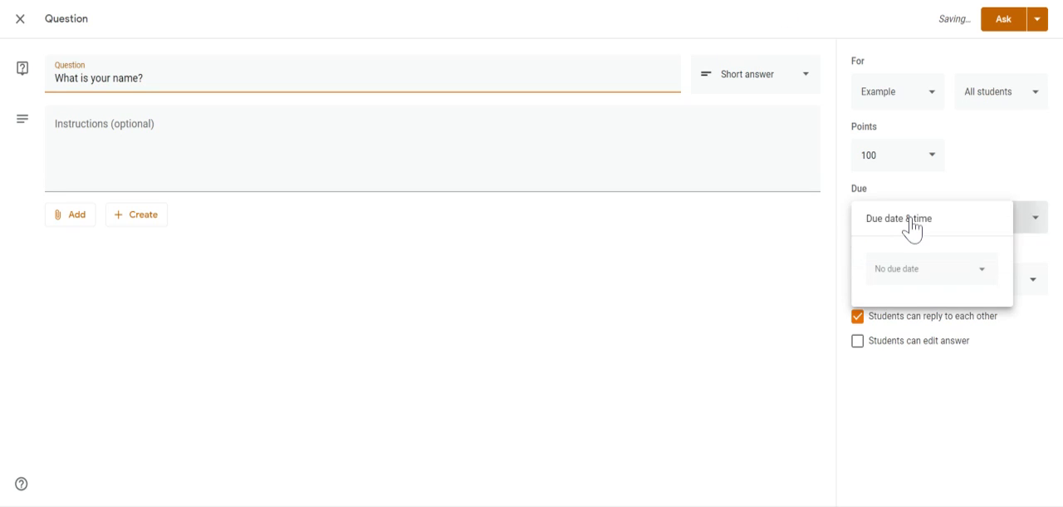
{"action": "left_click", "coordinate": [703, 306]}
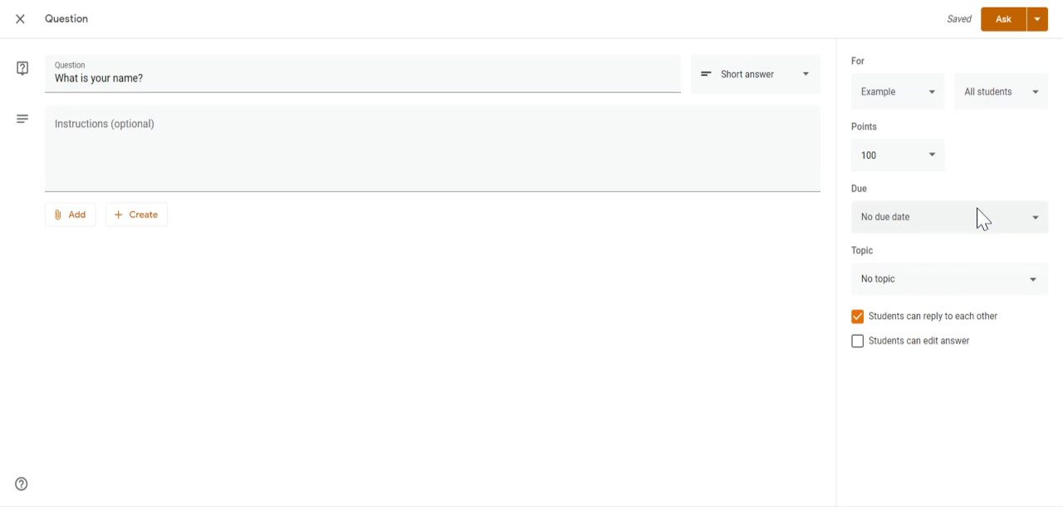
{"action": "left_click_drag", "start_coordinate": [883, 156], "coordinate": [817, 169]}
{"action": "type", "text": "1"}
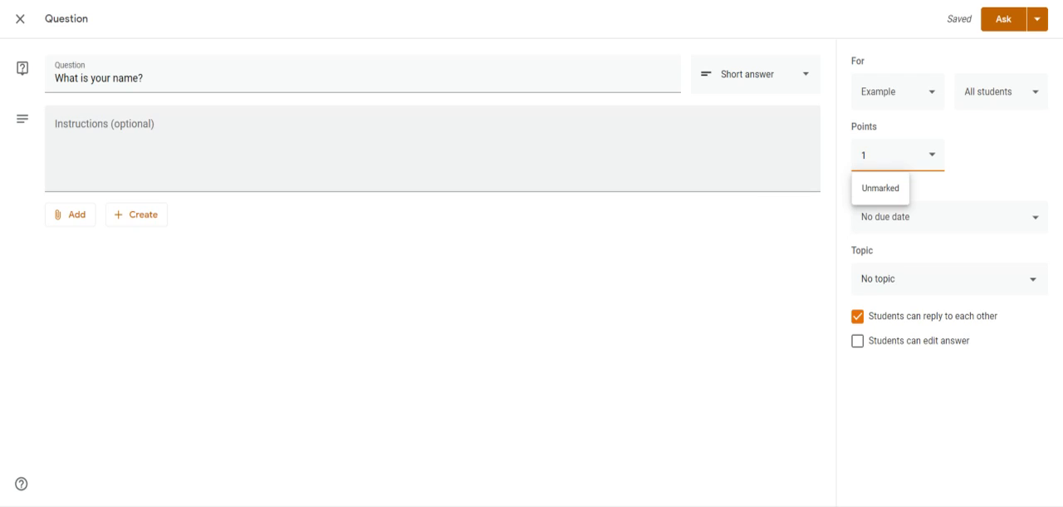
Assign the existing Non-fatal topic to the question and post it to the class.
{"action": "left_click", "coordinate": [937, 291]}
{"action": "left_click", "coordinate": [888, 314]}
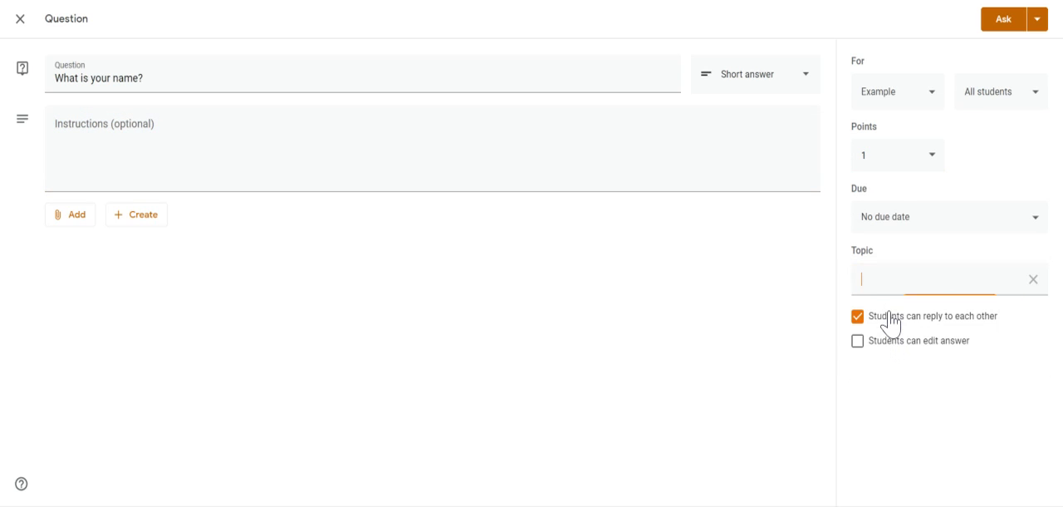
{"action": "left_click", "coordinate": [1051, 283]}
{"action": "left_click", "coordinate": [1032, 281]}
{"action": "left_click", "coordinate": [977, 291]}
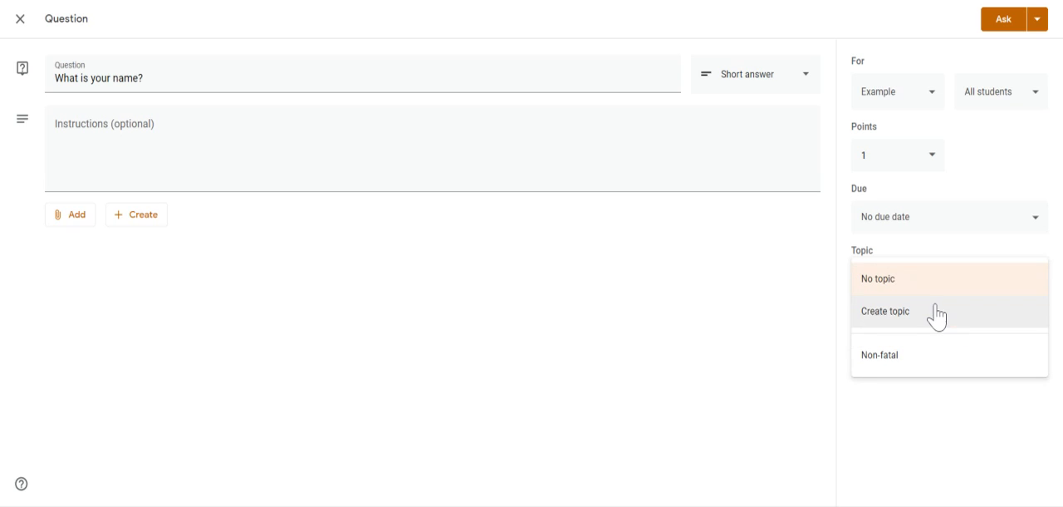
{"action": "left_click", "coordinate": [906, 370]}
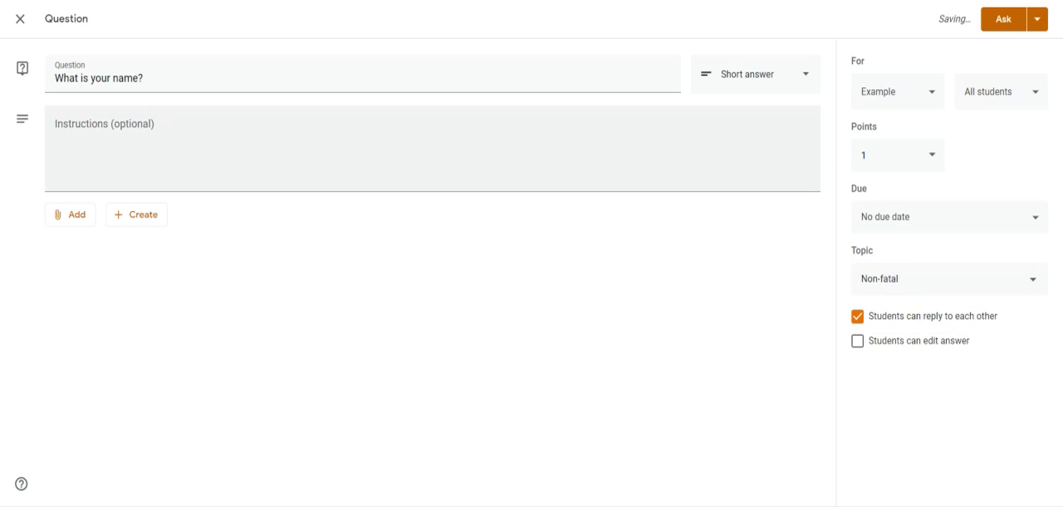
{"action": "left_click", "coordinate": [1004, 19]}
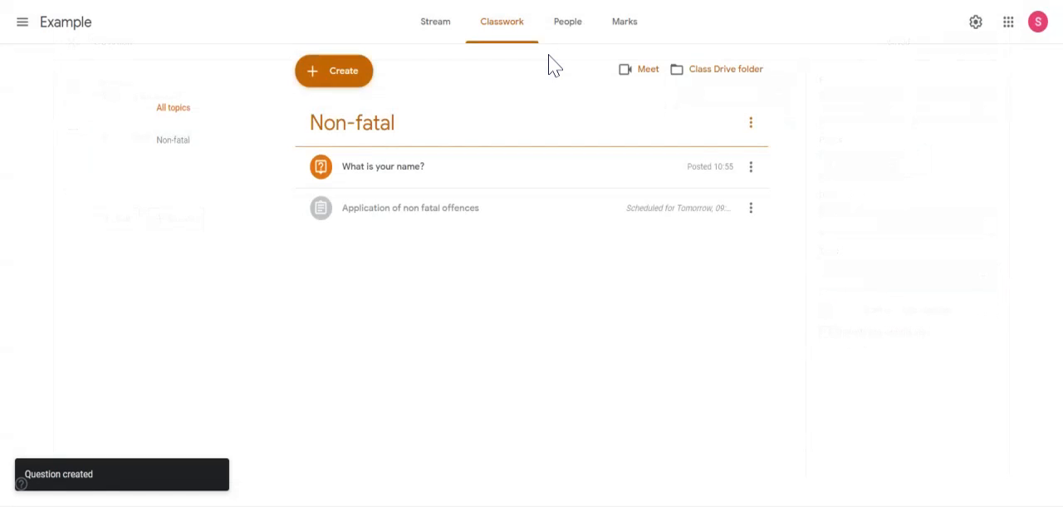
{"action": "left_click", "coordinate": [401, 173]}
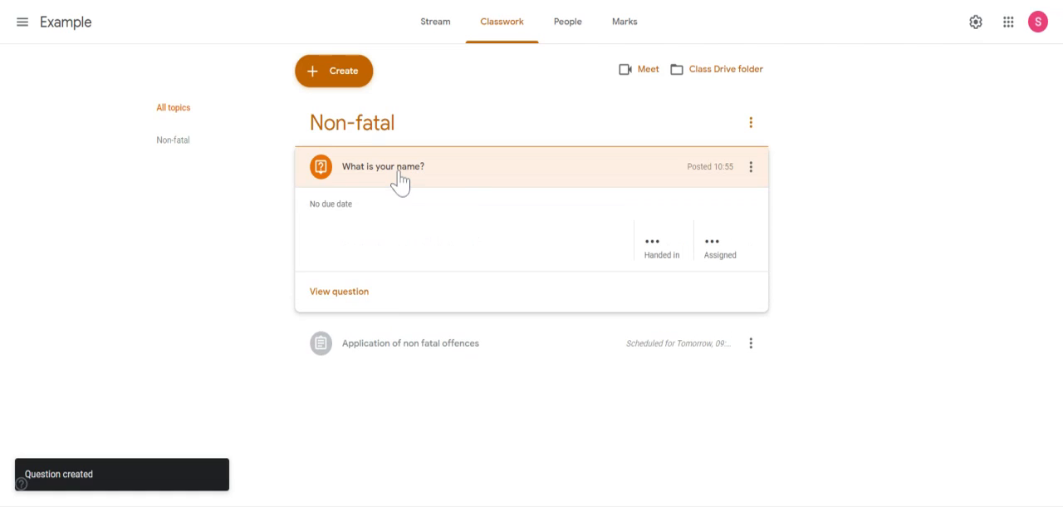
Start a new material item in the class's Classwork.
{"action": "left_click", "coordinate": [328, 73]}
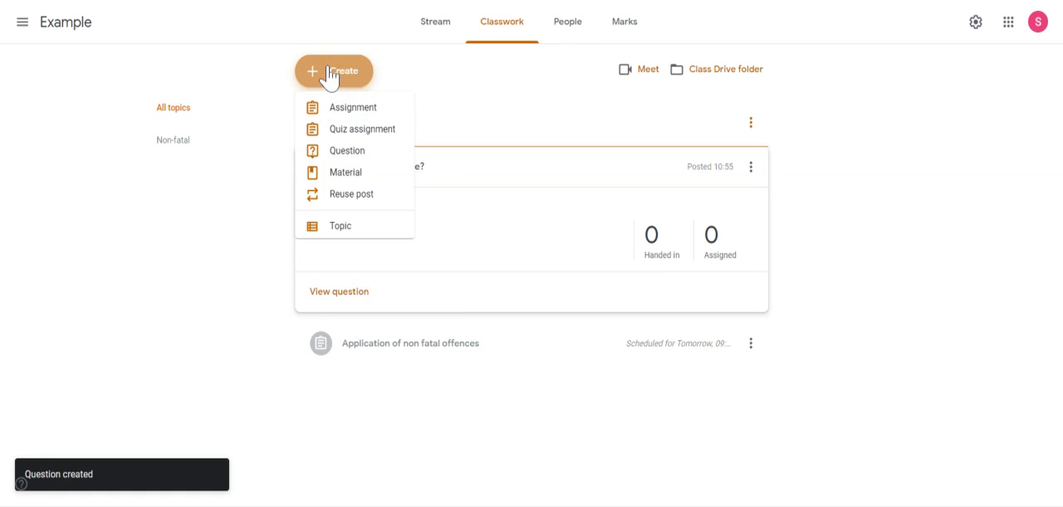
{"action": "left_click", "coordinate": [348, 176]}
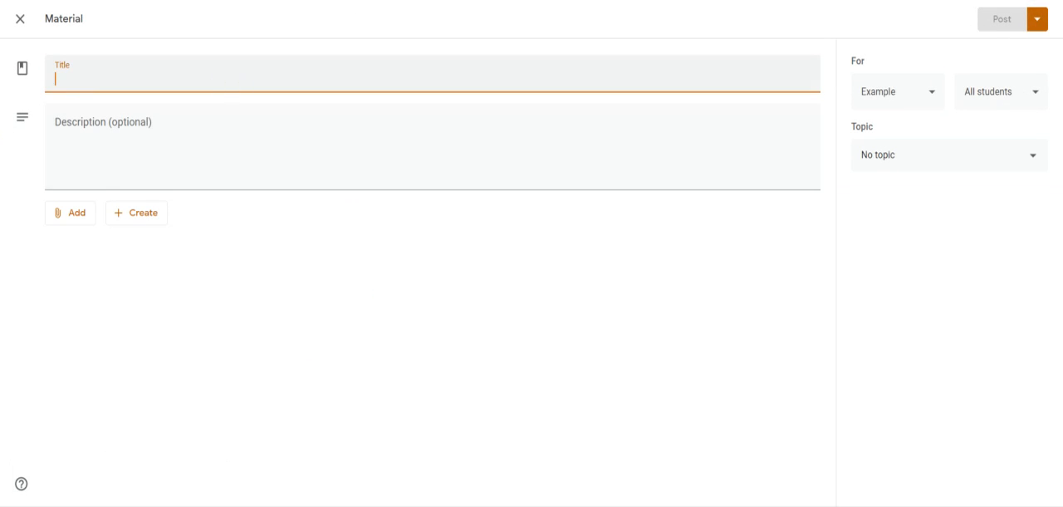
{"action": "left_click", "coordinate": [86, 219]}
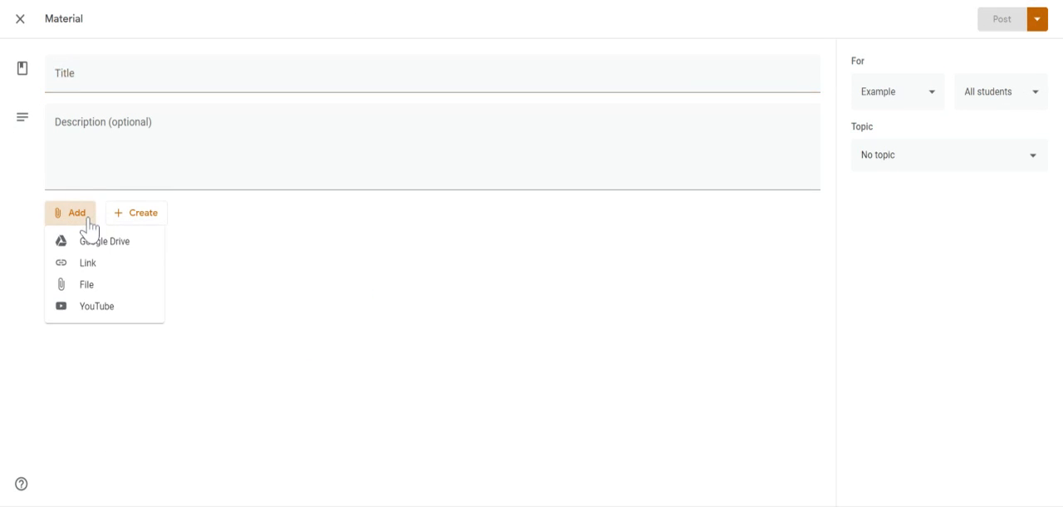
{"action": "left_click", "coordinate": [97, 246]}
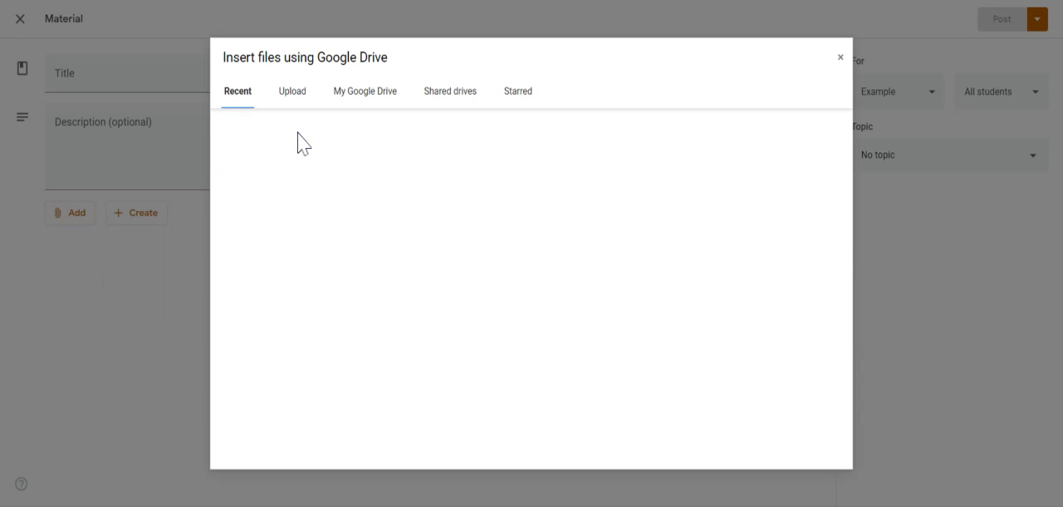
{"action": "left_click", "coordinate": [841, 58]}
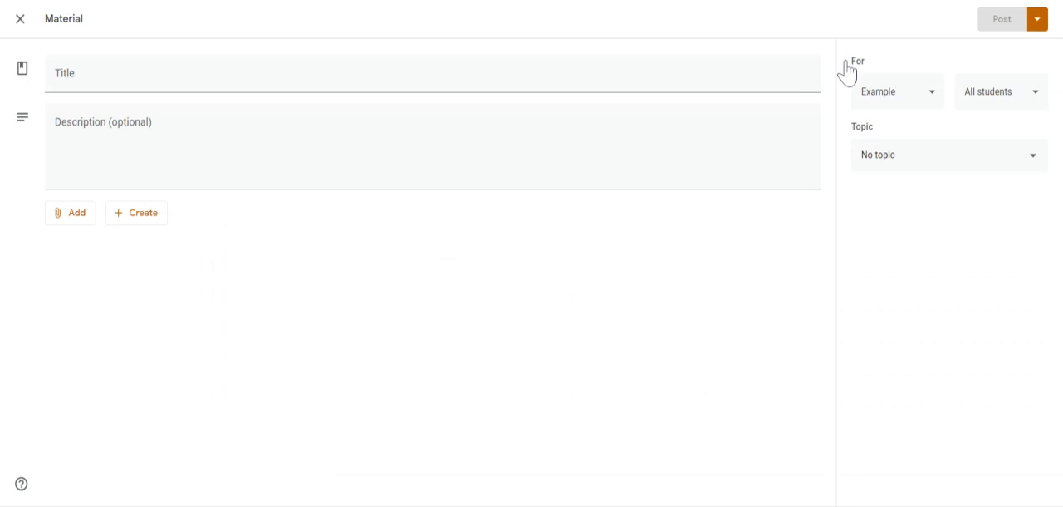
Search YouTube for "non fatal" and attach the video "Non Fatal Offences Against the Person # 1 - Introduction" to the material.
{"action": "left_click", "coordinate": [74, 223]}
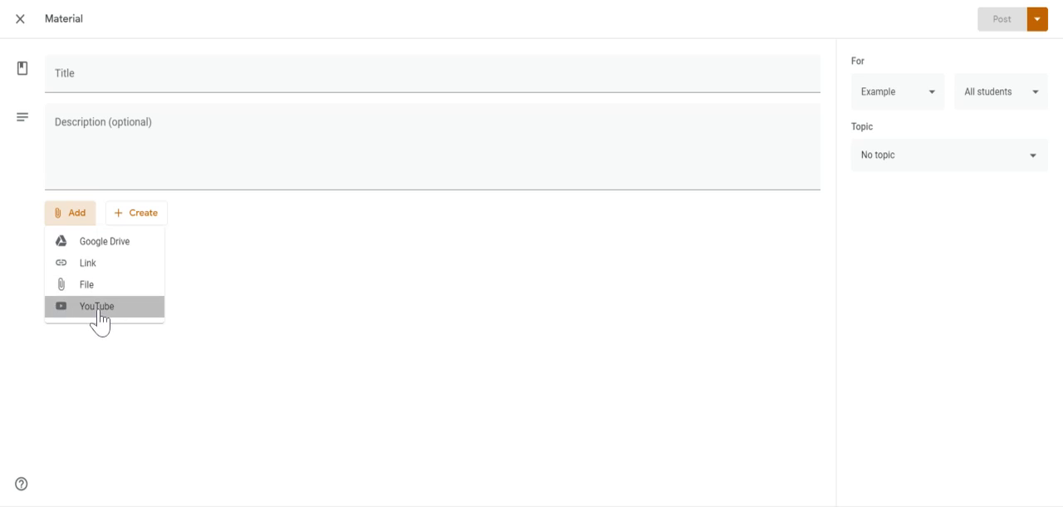
{"action": "left_click", "coordinate": [98, 309]}
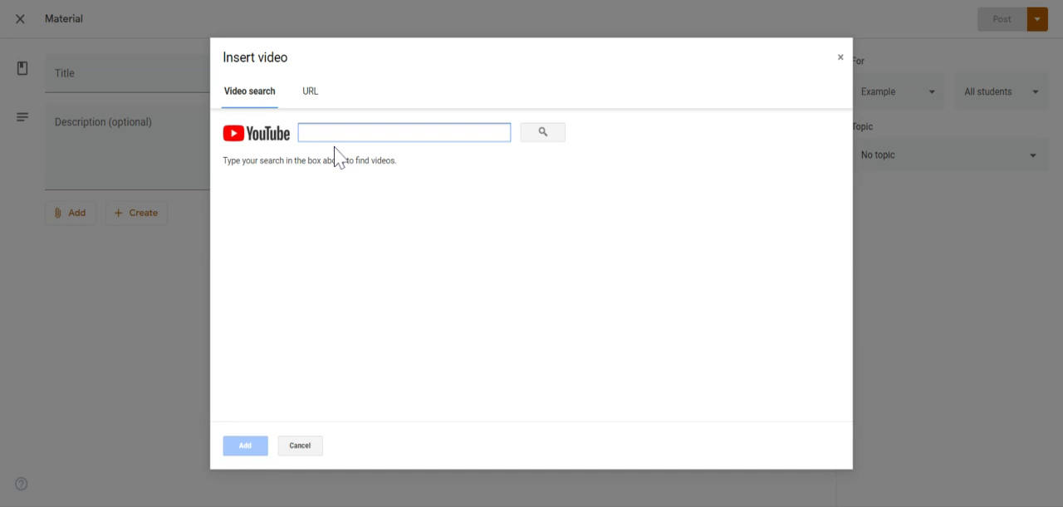
{"action": "type", "text": "nc"}
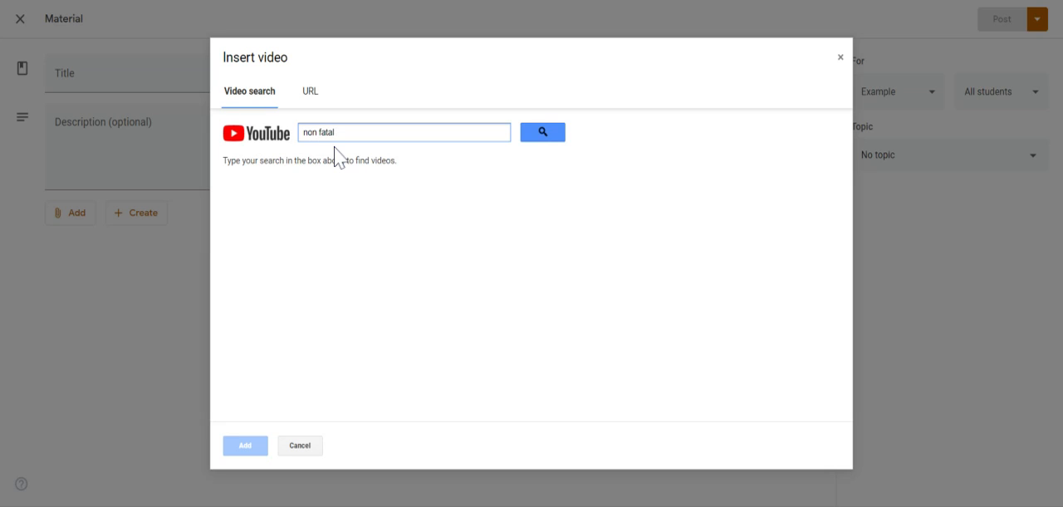
{"action": "left_click", "coordinate": [542, 132]}
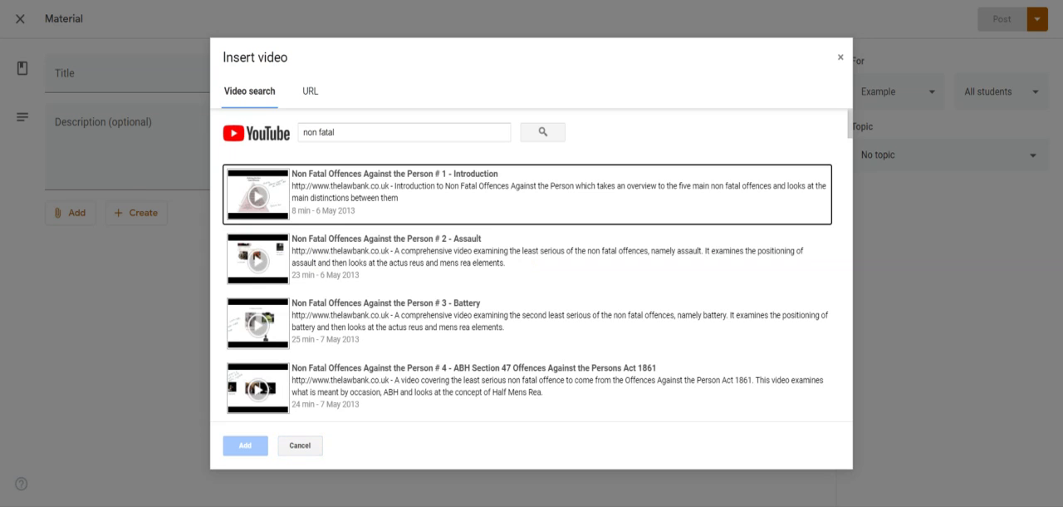
{"action": "left_click", "coordinate": [426, 208]}
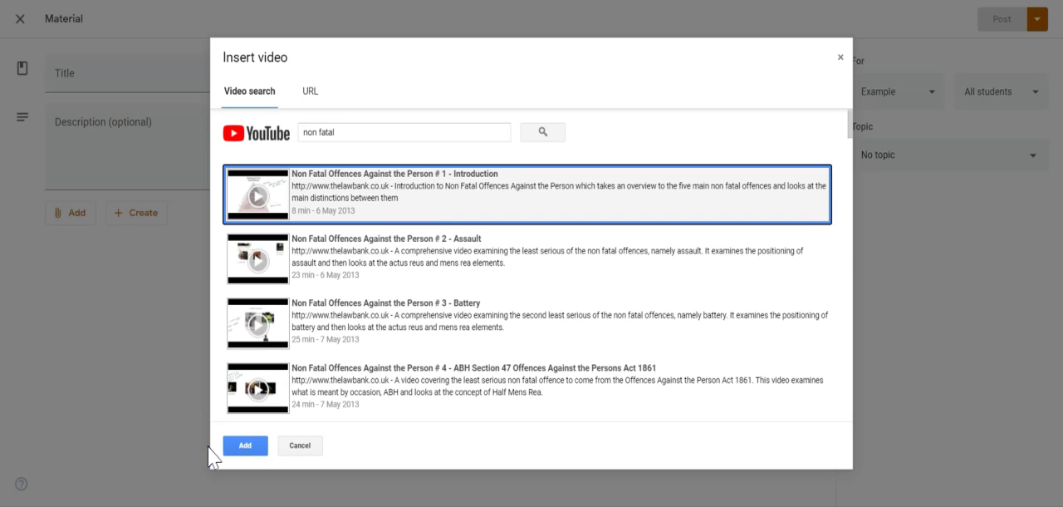
{"action": "left_click", "coordinate": [246, 447]}
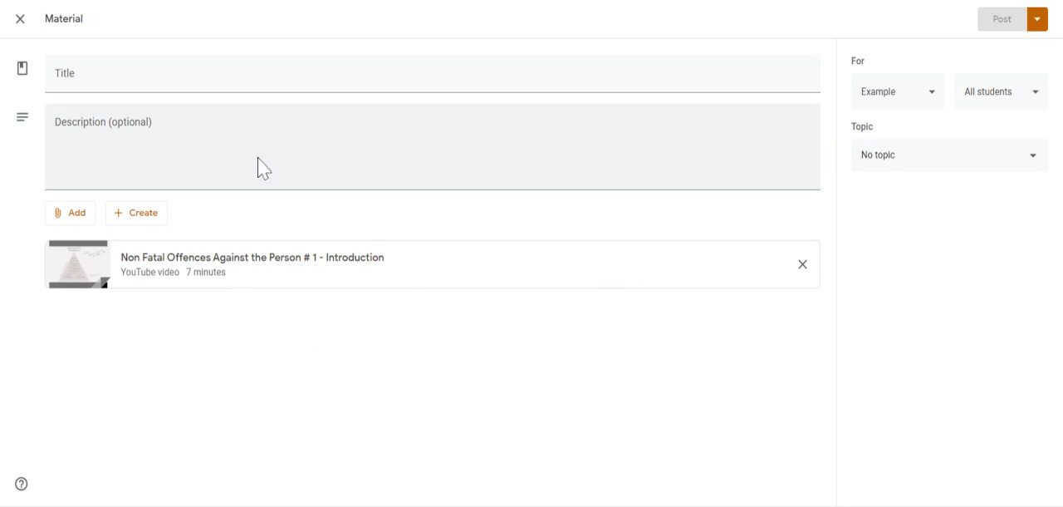
Title the material "Video", assign it to the Non-fatal topic and post it to the class.
{"action": "left_click", "coordinate": [175, 73]}
{"action": "type", "text": "Vie"}
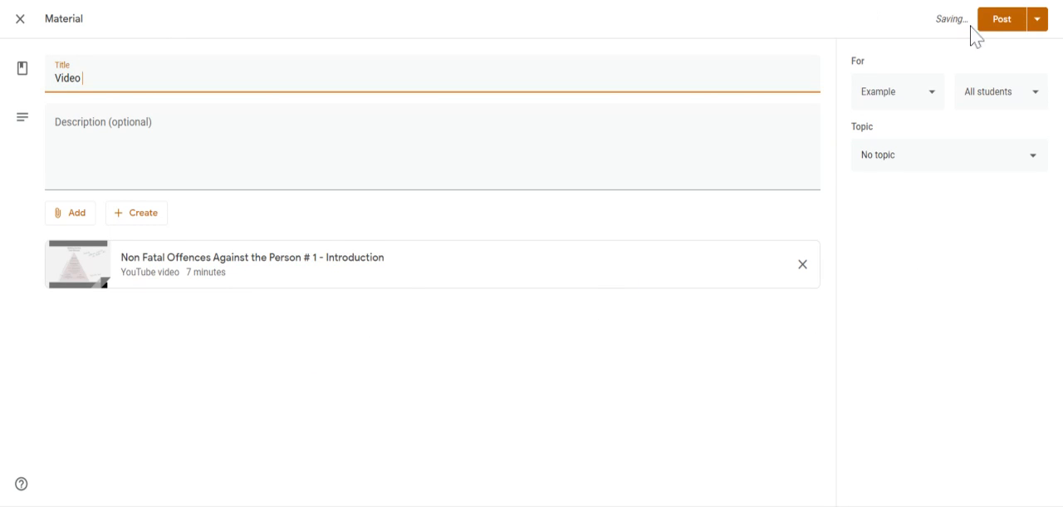
{"action": "left_click", "coordinate": [923, 163]}
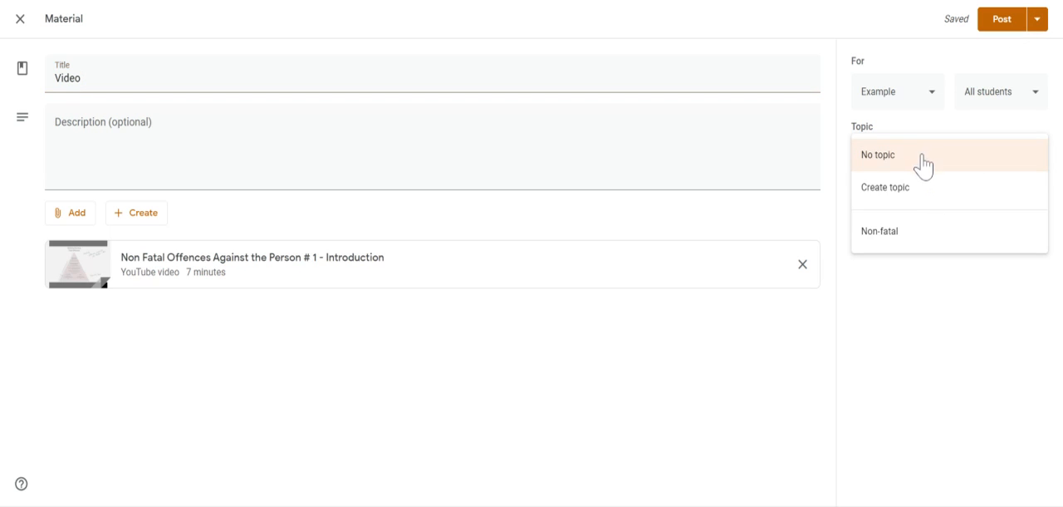
{"action": "left_click", "coordinate": [904, 236]}
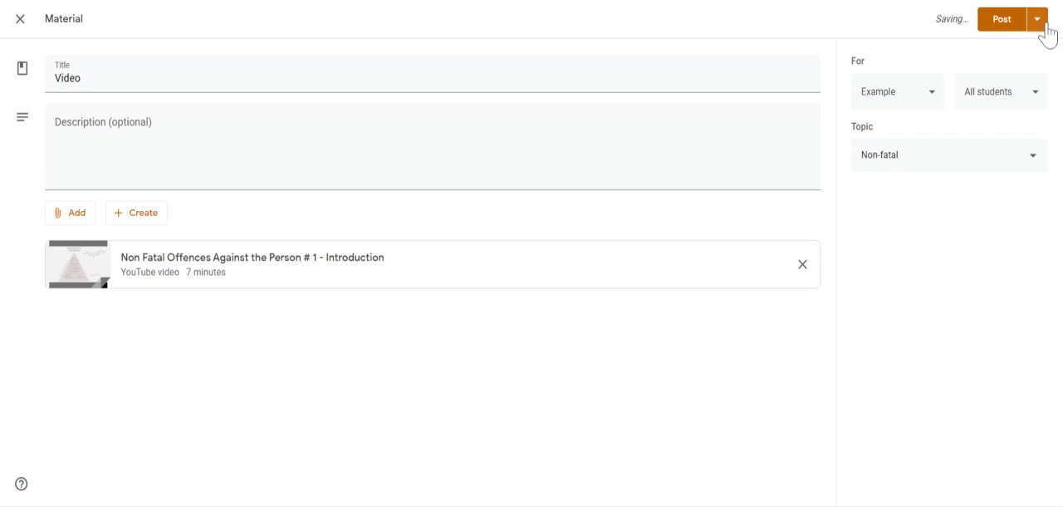
{"action": "left_click", "coordinate": [1044, 25]}
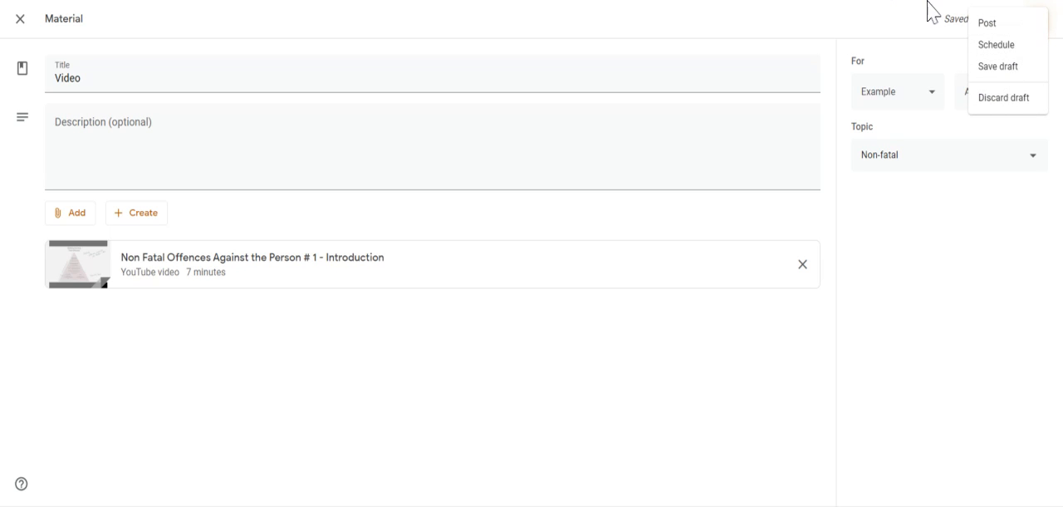
{"action": "left_click", "coordinate": [887, 23]}
{"action": "left_click", "coordinate": [984, 25]}
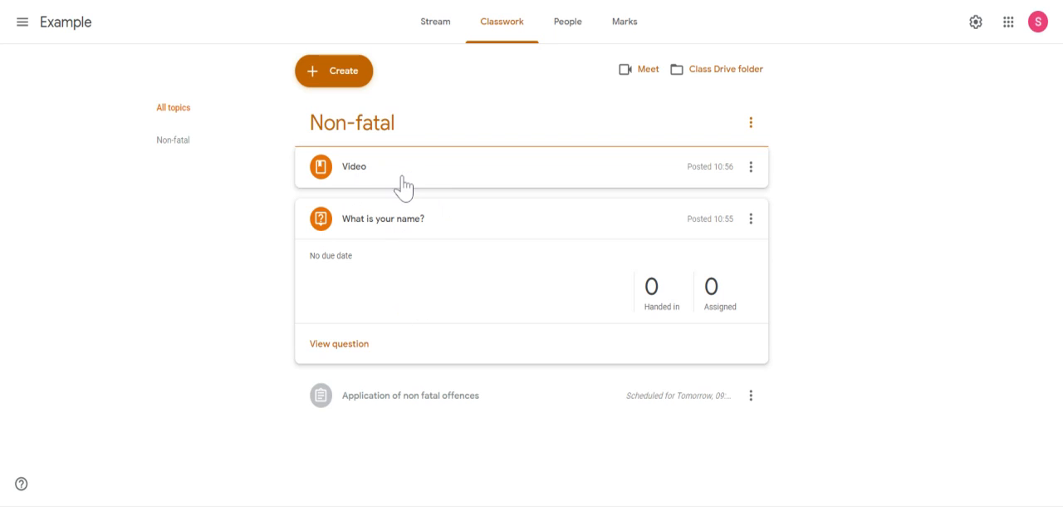
View the posted Video material from the class Stream and return to the Example class.
{"action": "left_click", "coordinate": [436, 25]}
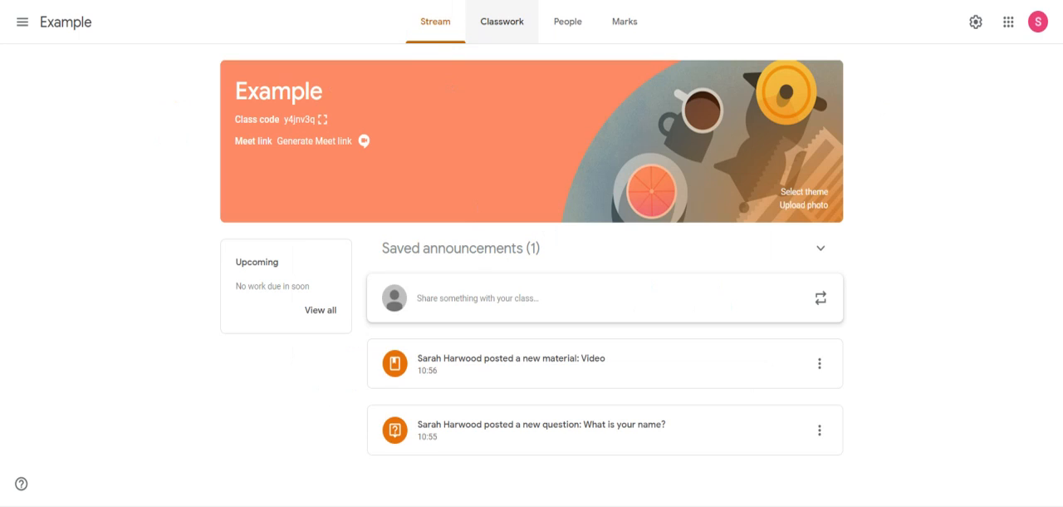
{"action": "left_click", "coordinate": [554, 390]}
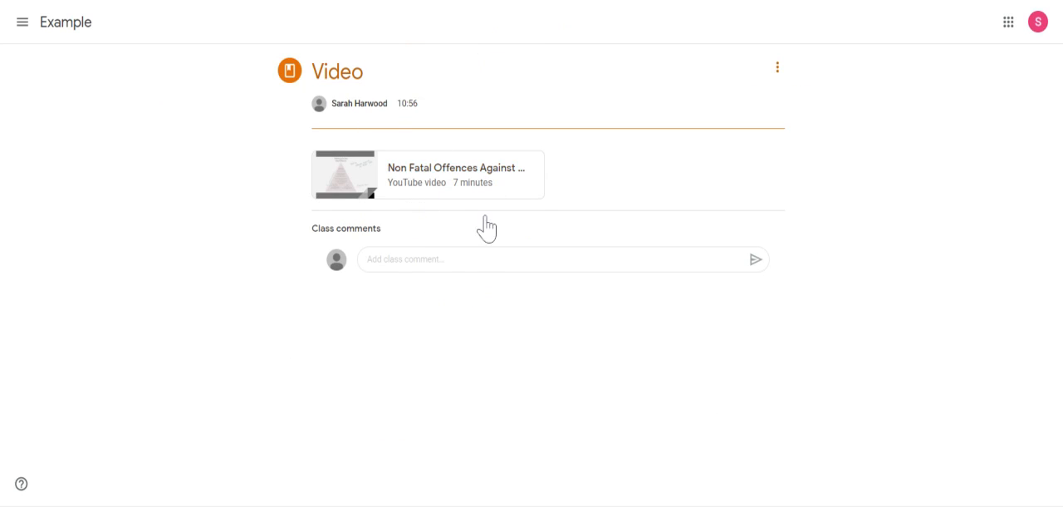
{"action": "left_click", "coordinate": [22, 25]}
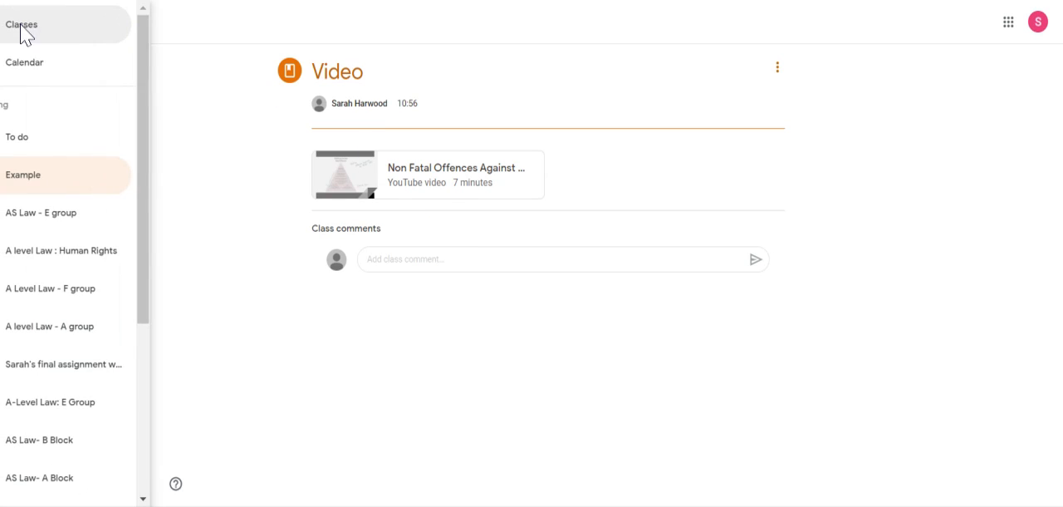
{"action": "left_click", "coordinate": [77, 182]}
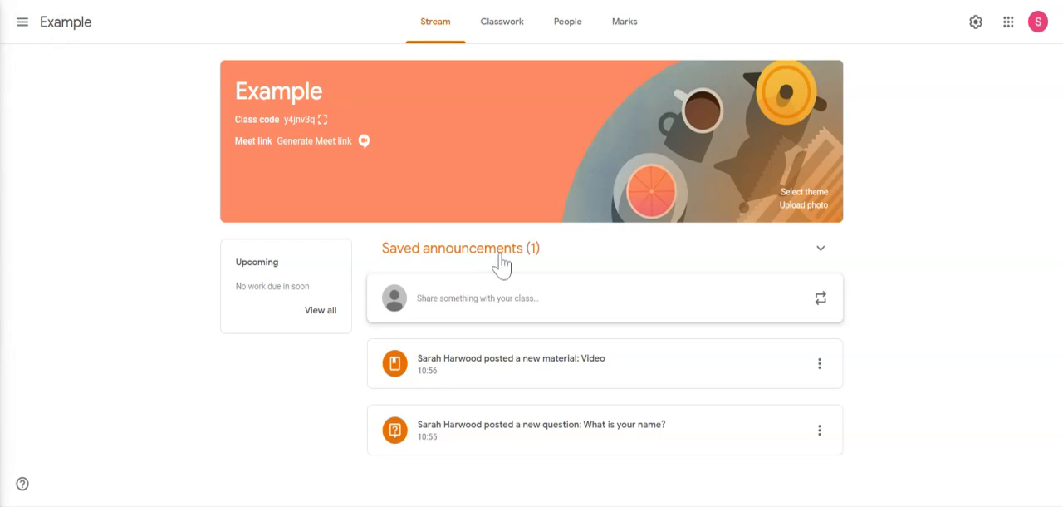
Review the students' answers and question pages of "What is your name?", and return to the Example class Stream.
{"action": "left_click", "coordinate": [553, 453]}
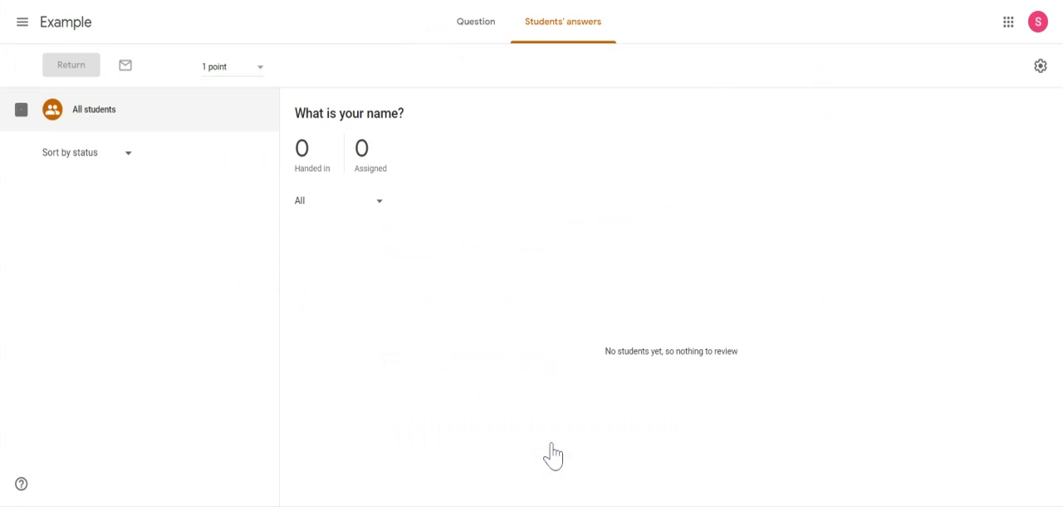
{"action": "left_click", "coordinate": [482, 34]}
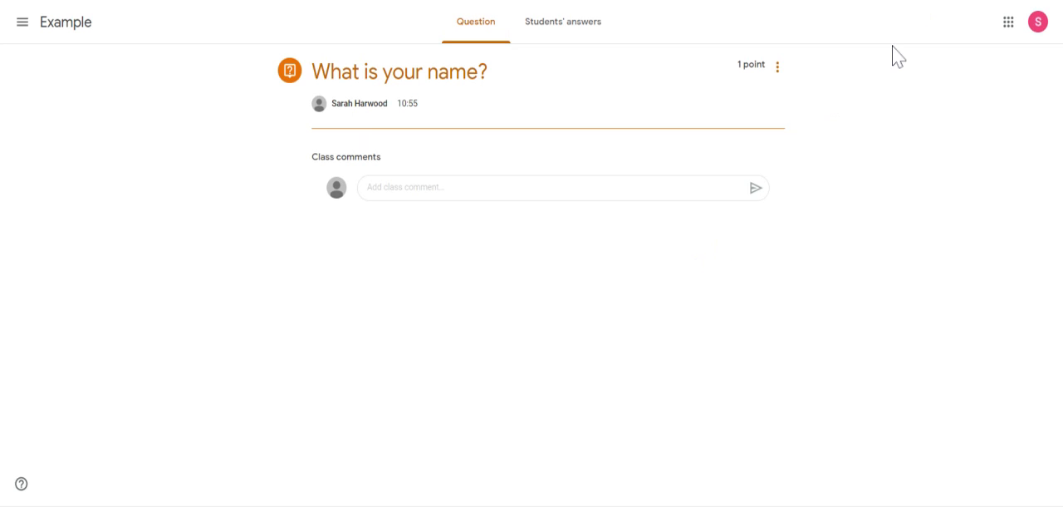
{"action": "left_click", "coordinate": [552, 32]}
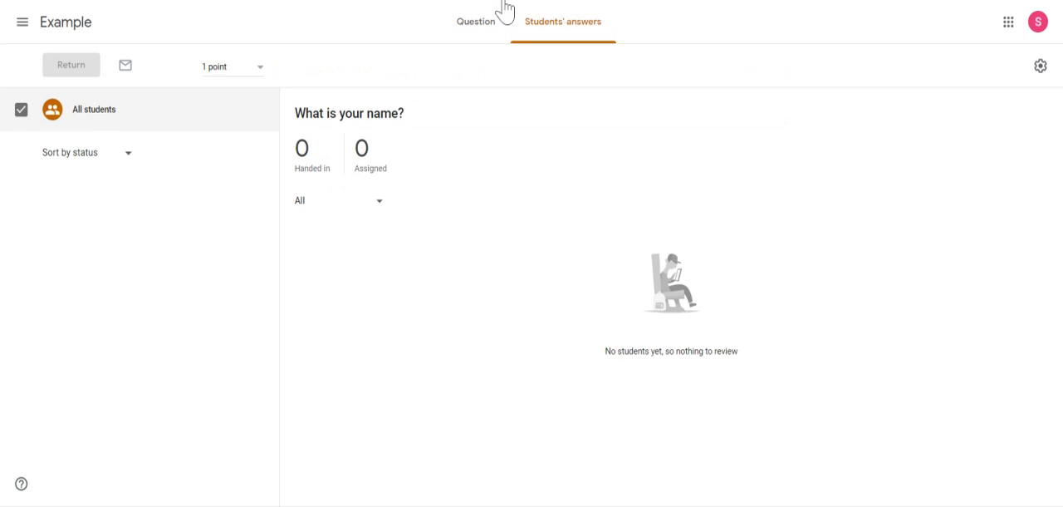
{"action": "left_click", "coordinate": [23, 23]}
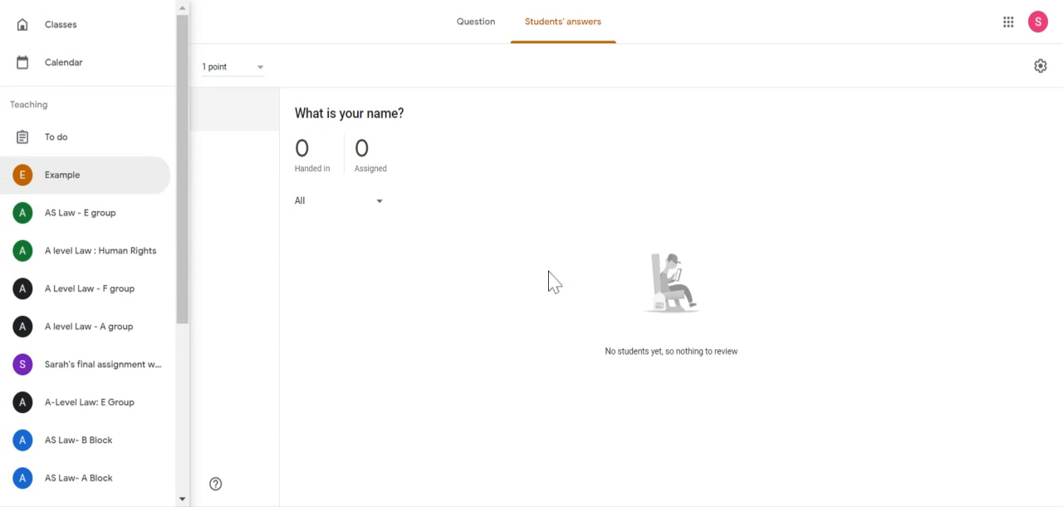
{"action": "left_click", "coordinate": [58, 175]}
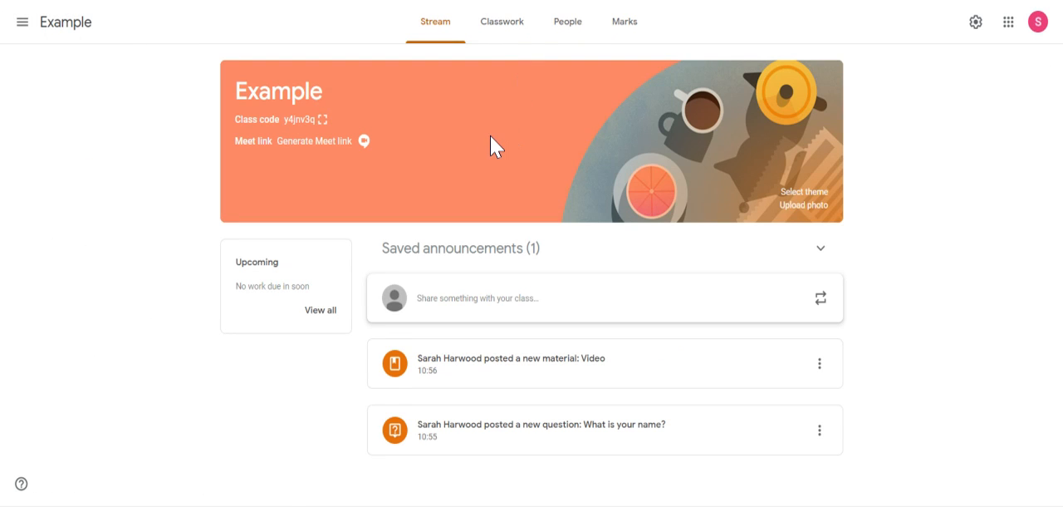
{"action": "left_click", "coordinate": [984, 175]}
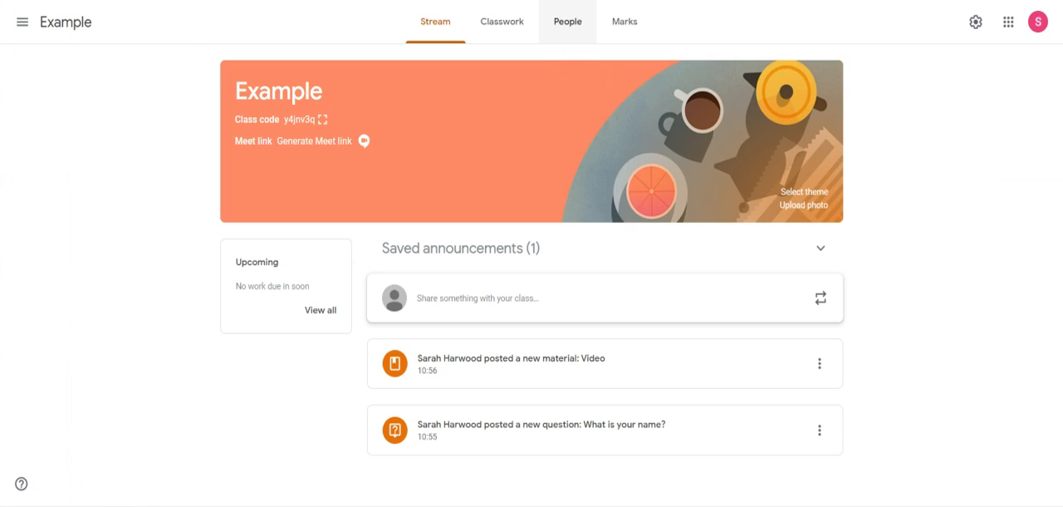
Display the class code enlarged from the Stream banner, highlight it and close the enlarged view.
{"action": "left_click", "coordinate": [573, 40]}
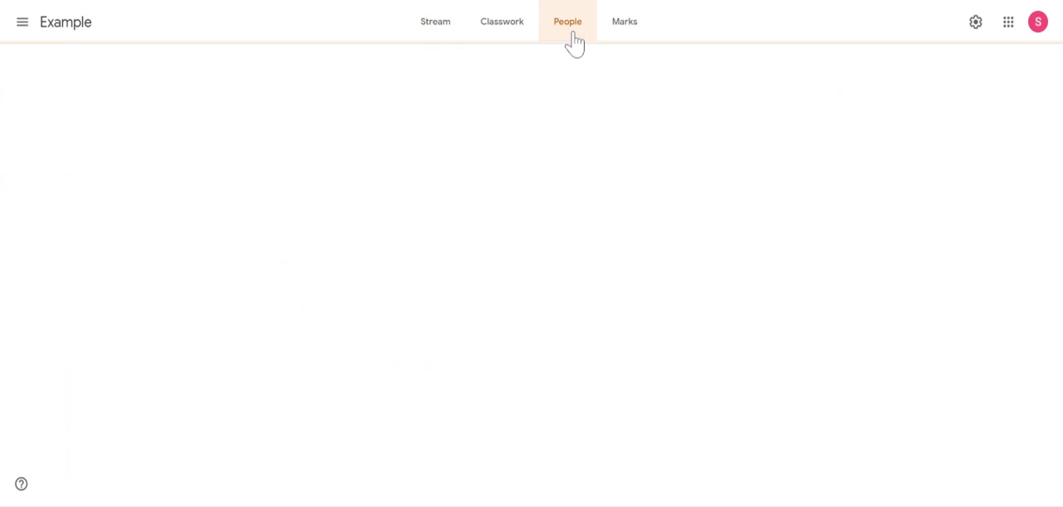
{"action": "left_click", "coordinate": [433, 36]}
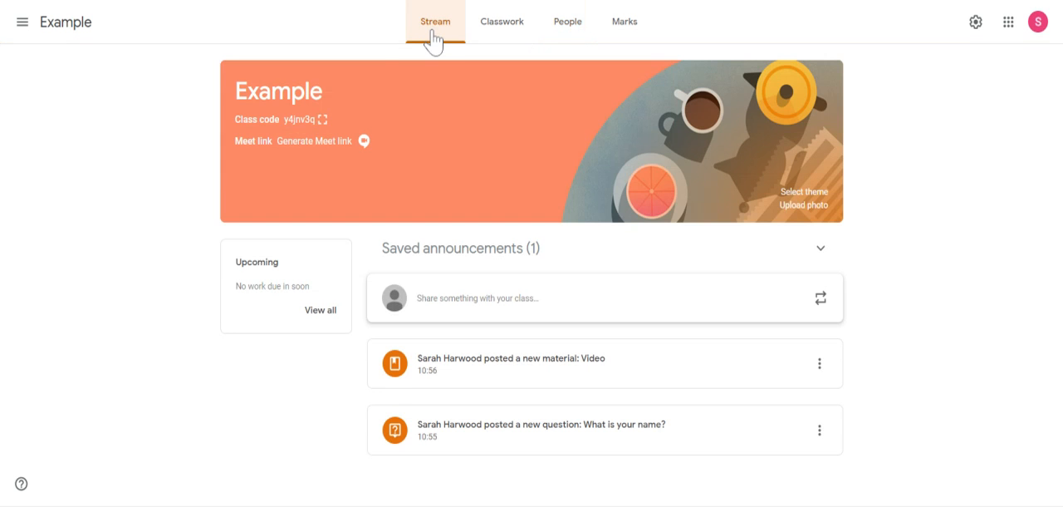
{"action": "left_click", "coordinate": [322, 119]}
{"action": "left_click_drag", "start_coordinate": [433, 257], "coordinate": [711, 280]}
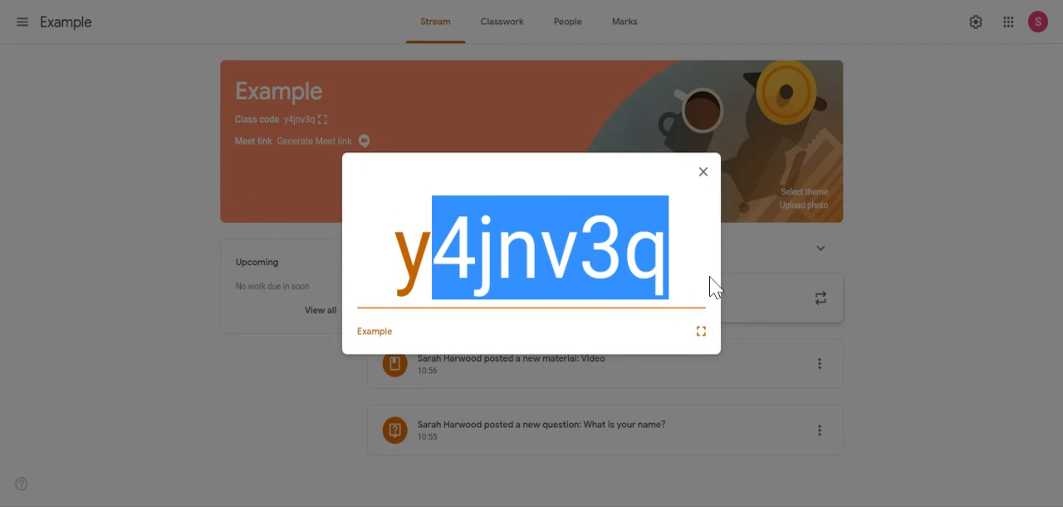
{"action": "double_click", "coordinate": [581, 256]}
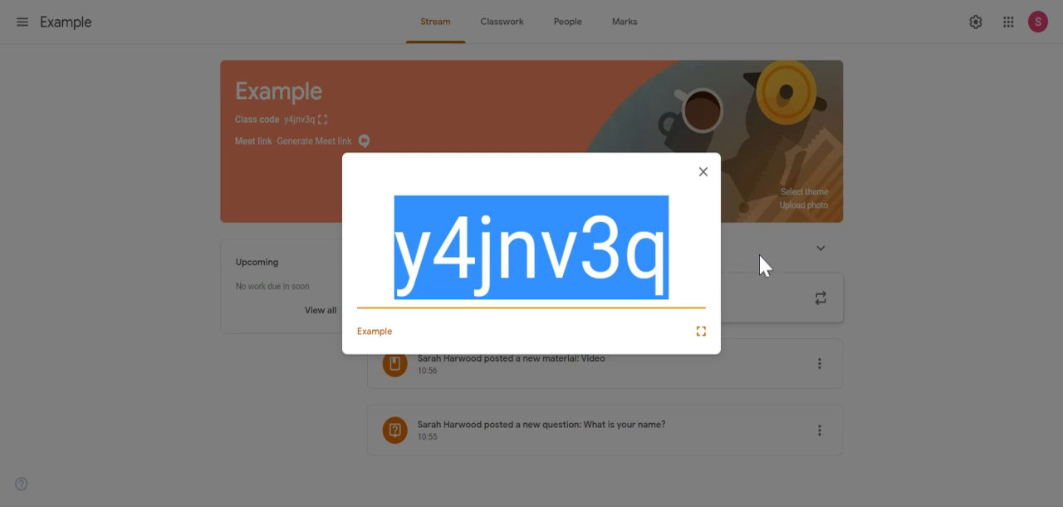
{"action": "left_click", "coordinate": [703, 174]}
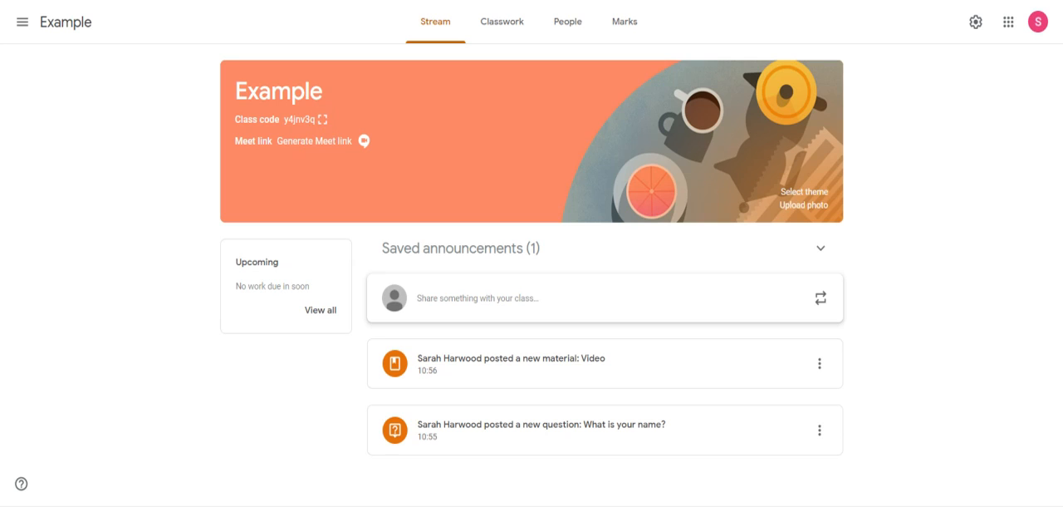
Show the class code in full screen and return to the Stream.
{"action": "left_click", "coordinate": [322, 122]}
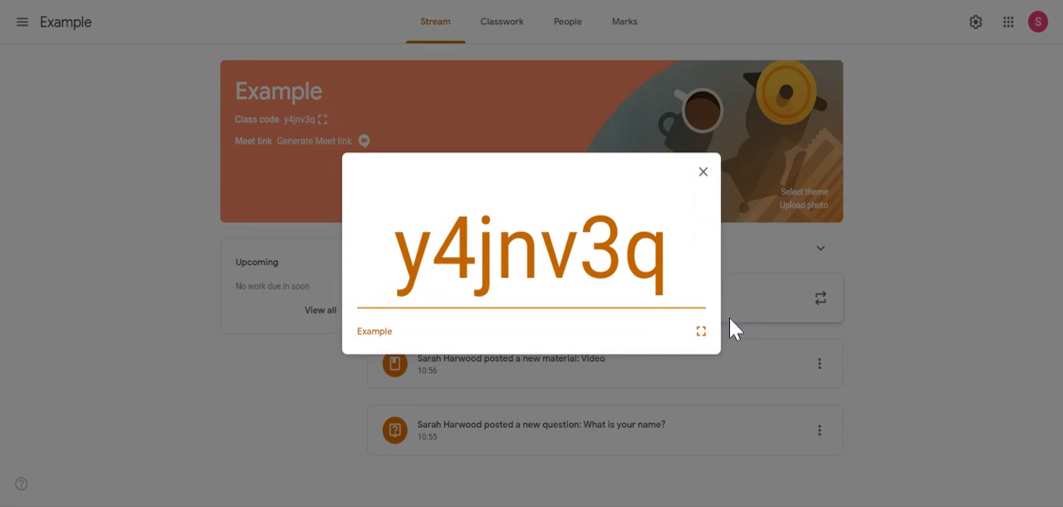
{"action": "left_click", "coordinate": [702, 332]}
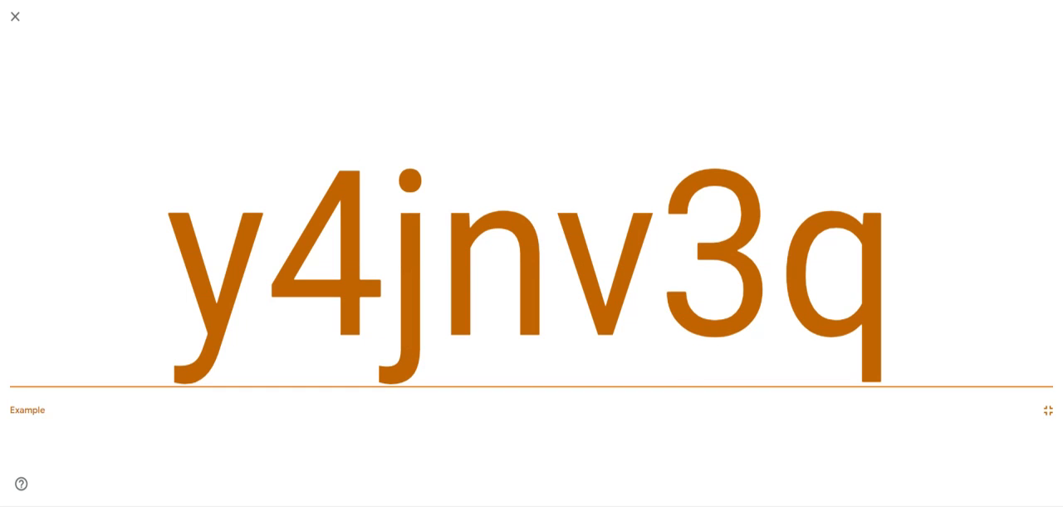
{"action": "left_click", "coordinate": [15, 16]}
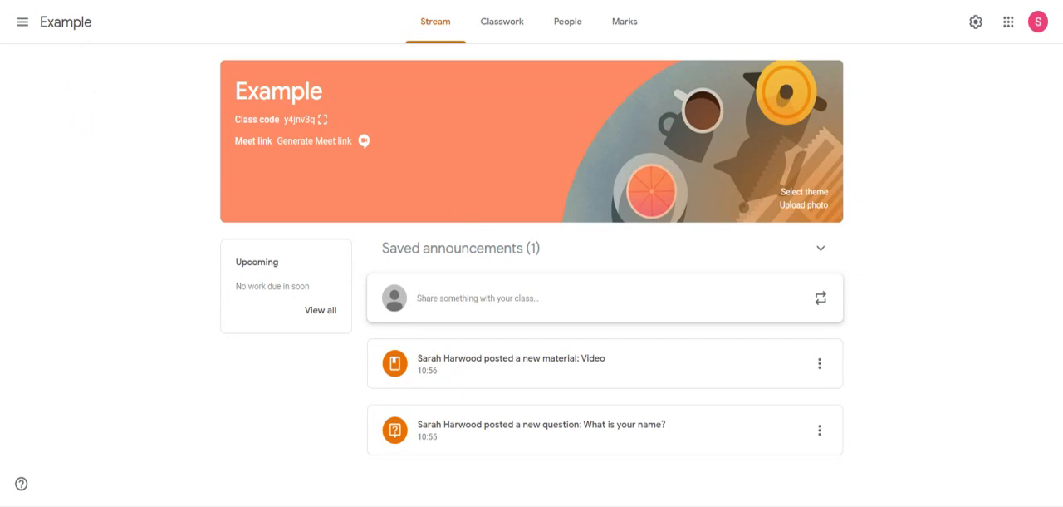
Draft a student invitation for the class by entering three student IDs separated by semicolons, and cancel it without sending.
{"action": "left_click", "coordinate": [568, 31]}
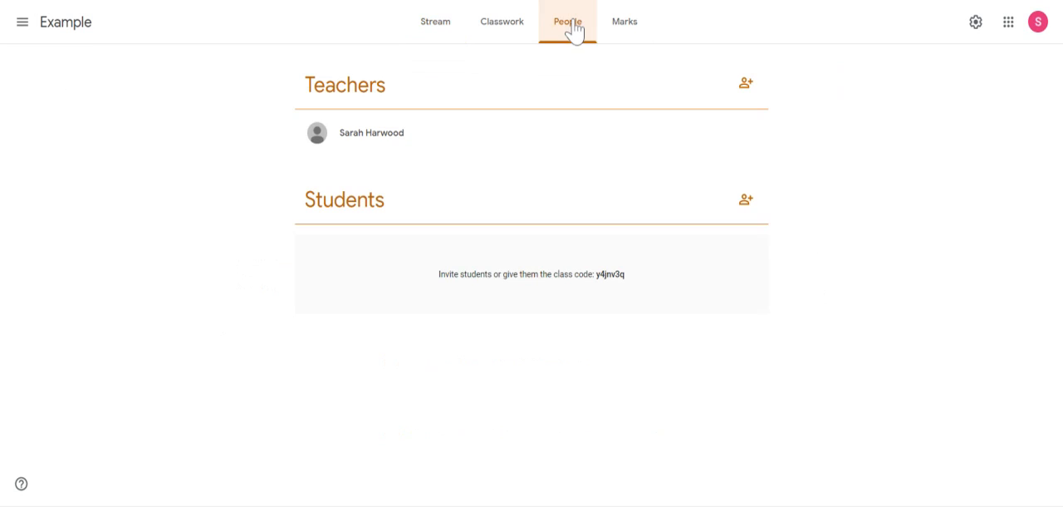
{"action": "left_click", "coordinate": [746, 201]}
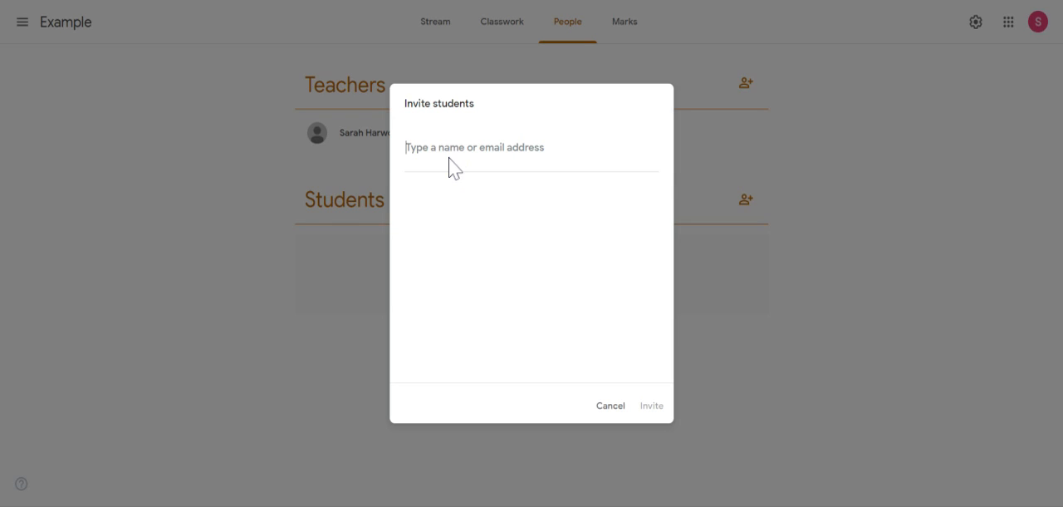
{"action": "type", "text": "x1234"}
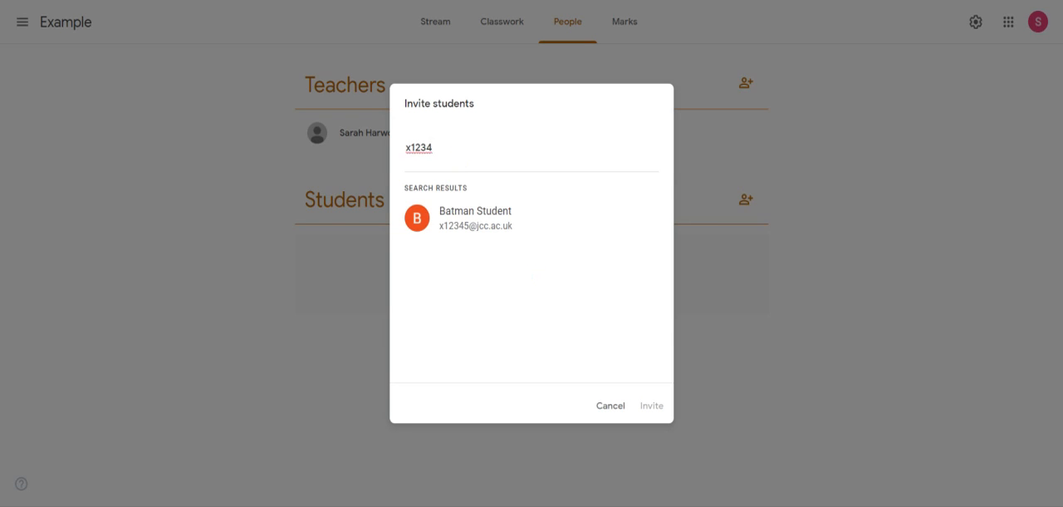
{"action": "type", "text": "5"}
{"action": "type", "text": ";"}
{"action": "left_click_drag", "start_coordinate": [443, 147], "coordinate": [394, 163]}
{"action": "left_click", "coordinate": [421, 147]}
{"action": "type", "text": "x23456"}
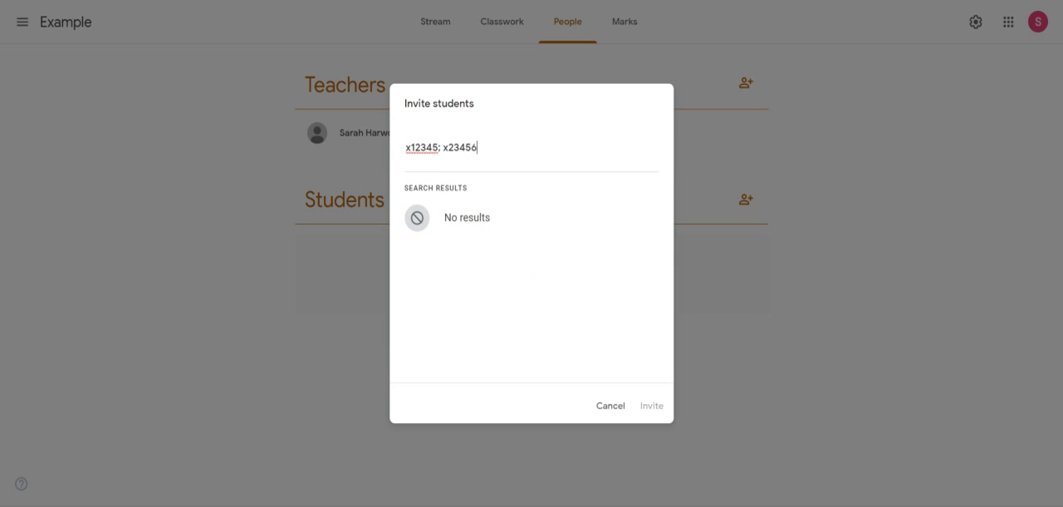
{"action": "type", "text": "; x34567"}
{"action": "left_click", "coordinate": [611, 404]}
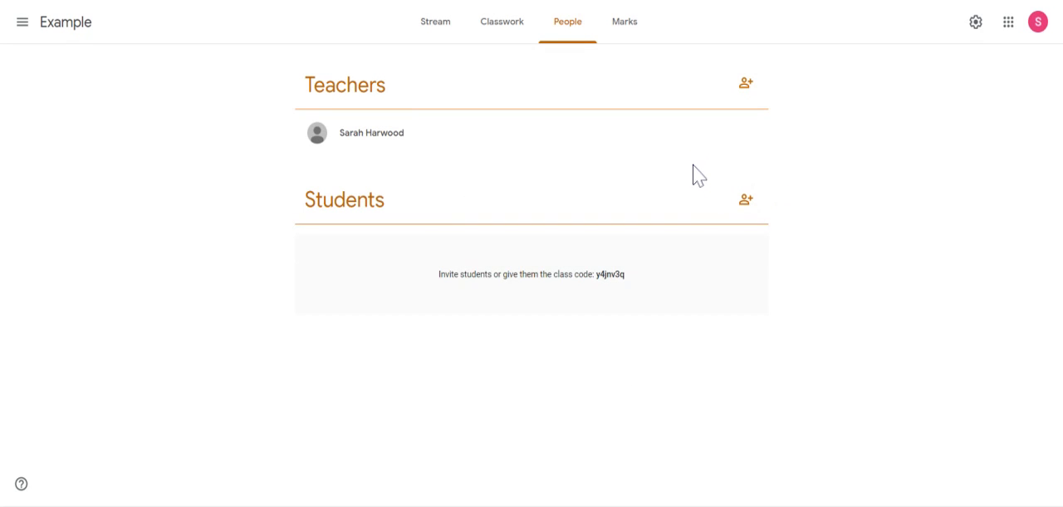
Draft a teacher invitation by searching for a colleague by first name and selecting them, and cancel it without sending.
{"action": "left_click", "coordinate": [746, 83]}
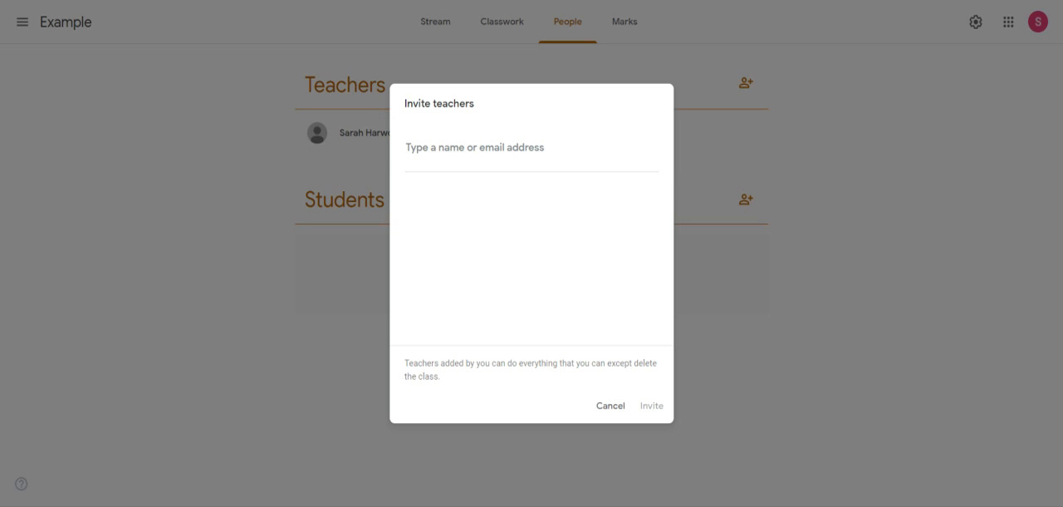
{"action": "type", "text": "ala"}
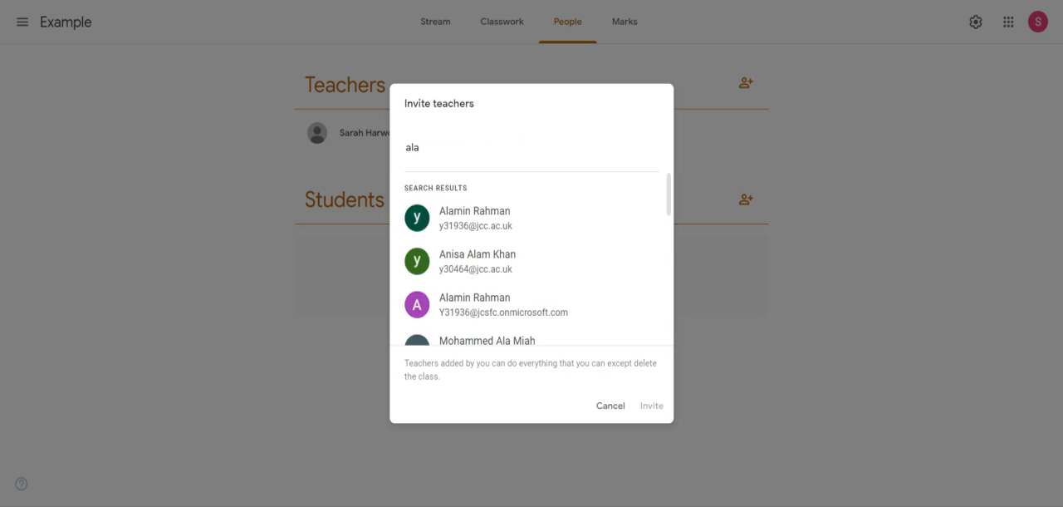
{"action": "key", "text": "BackSpace"}
{"action": "type", "text": "li"}
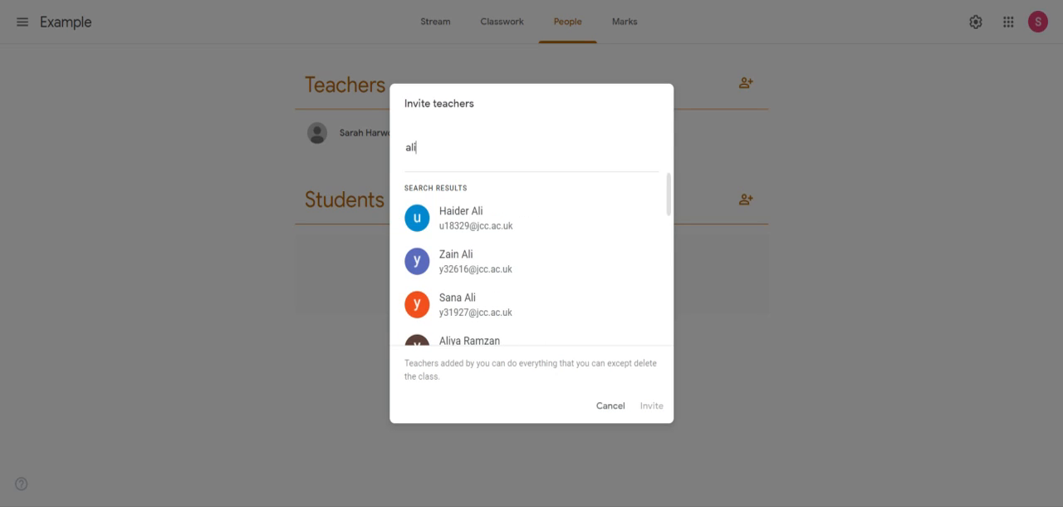
{"action": "type", "text": "t"}
{"action": "key", "text": "ctrl+a"}
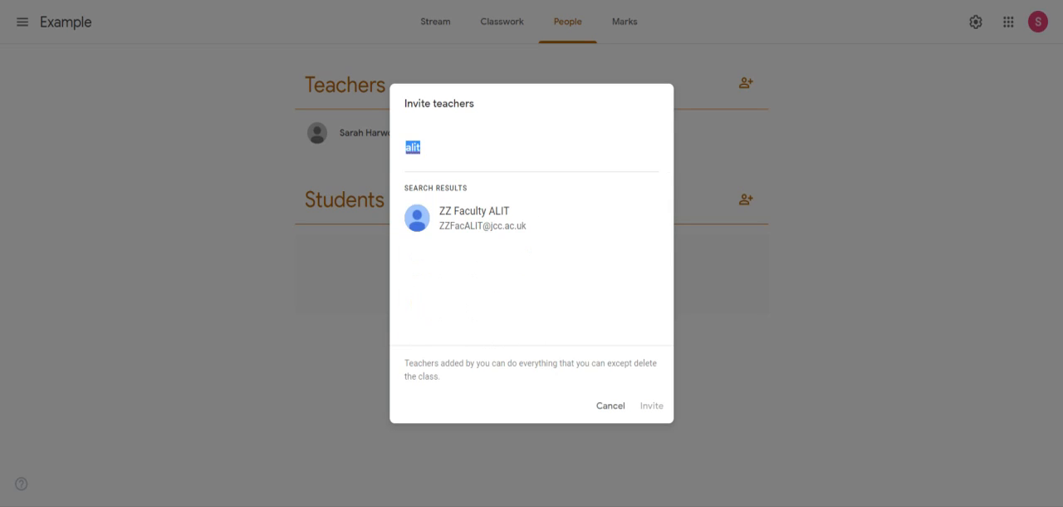
{"action": "key", "text": "BackSpace"}
{"action": "type", "text": "aliya"}
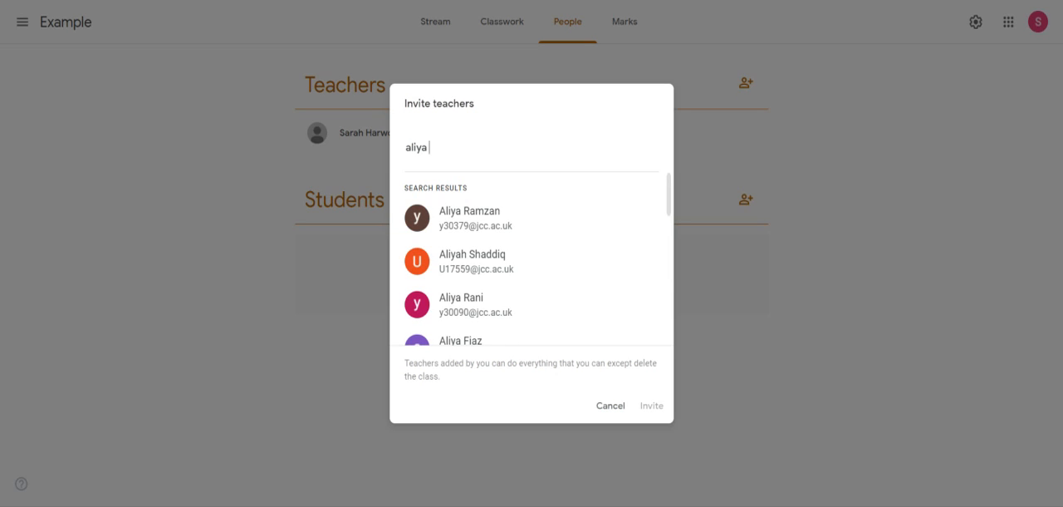
{"action": "left_click", "coordinate": [486, 345]}
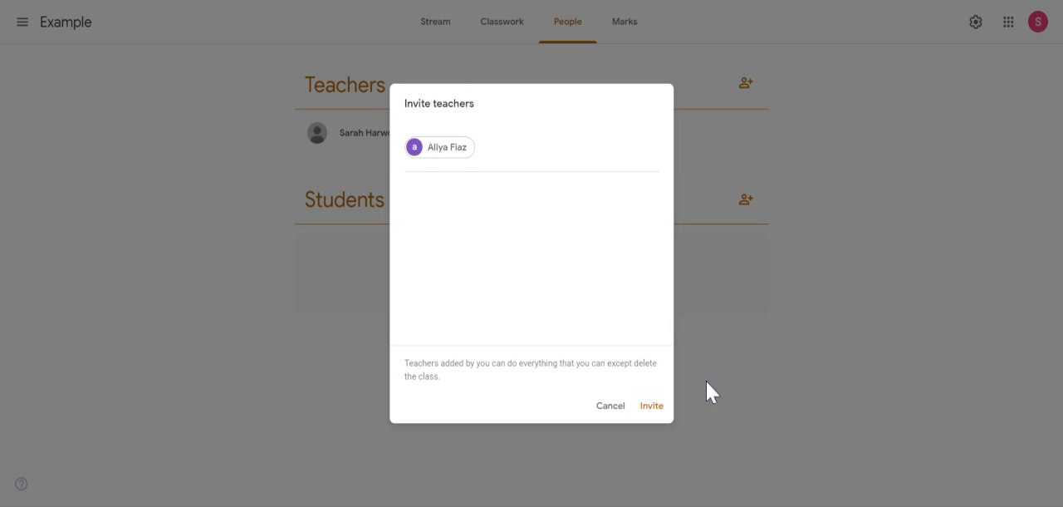
{"action": "left_click", "coordinate": [611, 415]}
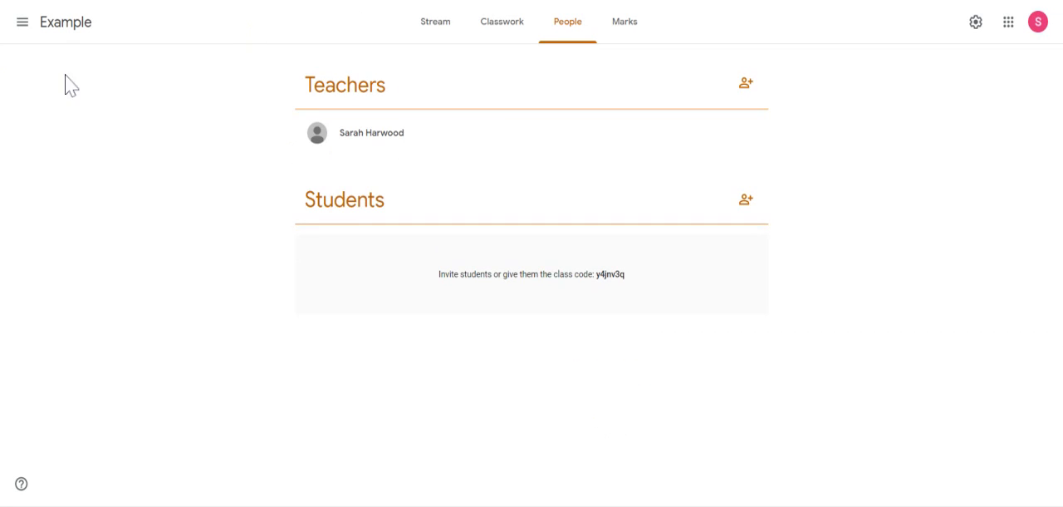
Return to the class Stream and display the Classwork page with the Non-fatal topic.
{"action": "left_click", "coordinate": [433, 25]}
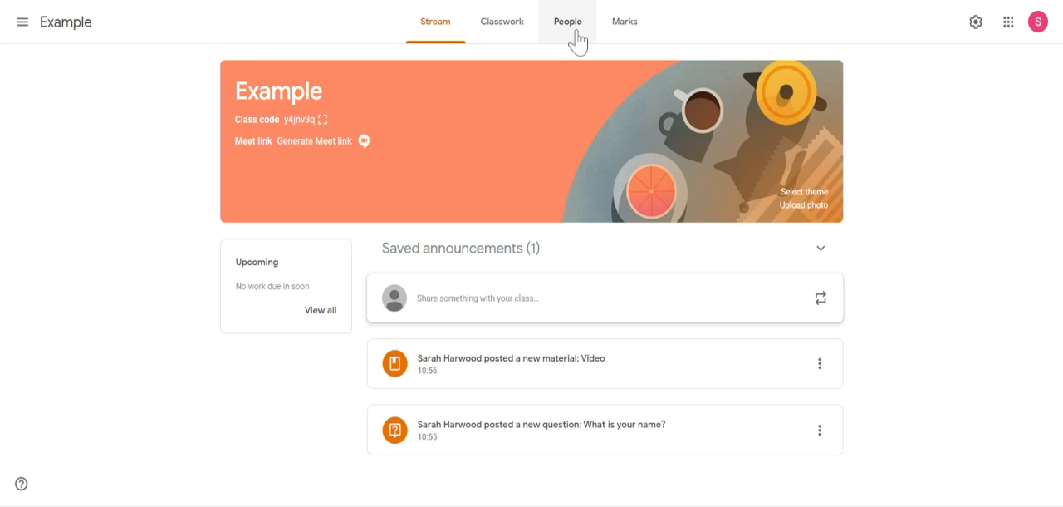
{"action": "left_click", "coordinate": [506, 42]}
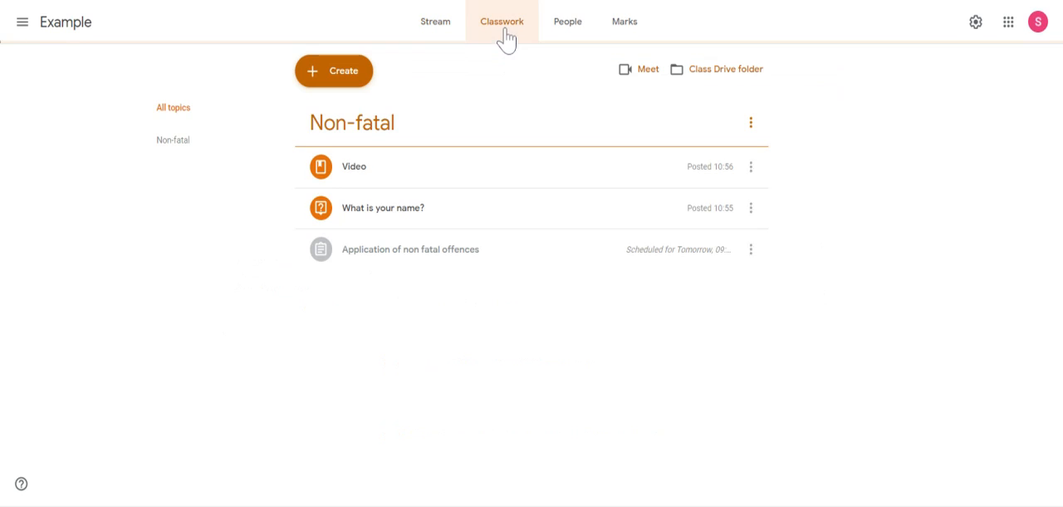